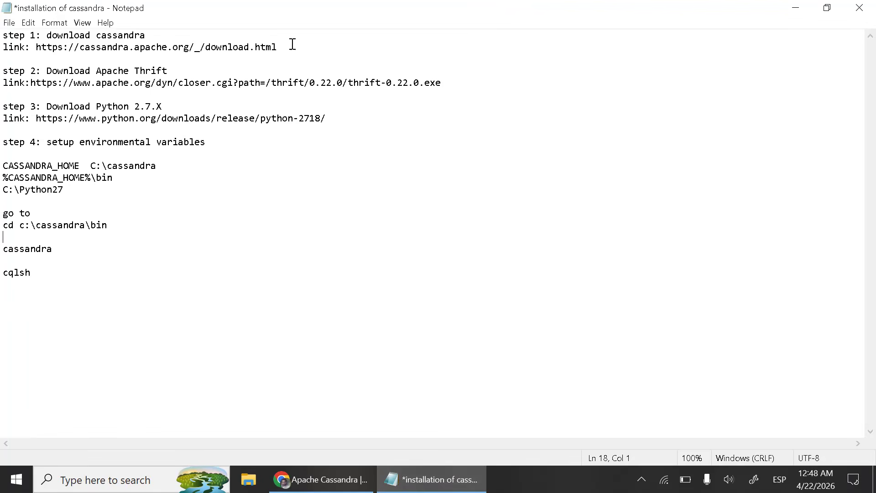
- Review the Cassandra download link and the setup steps in the installation notes
drag(292, 43, 39, 52)
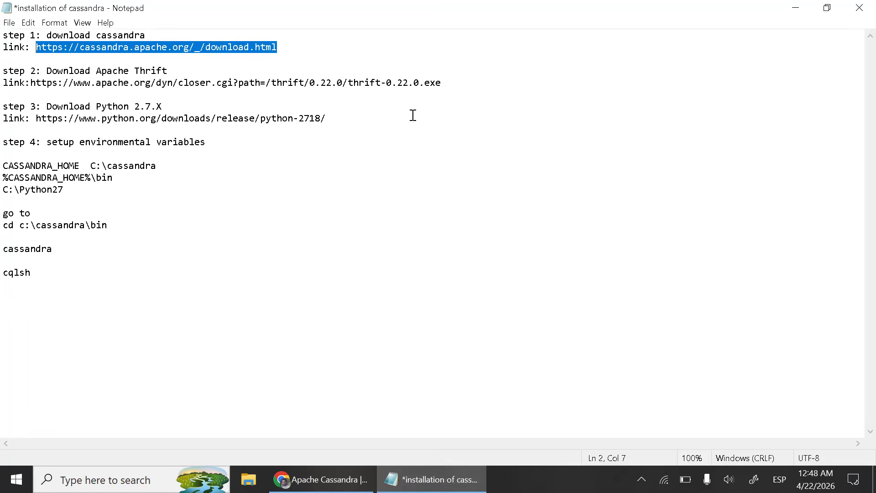
click(396, 224)
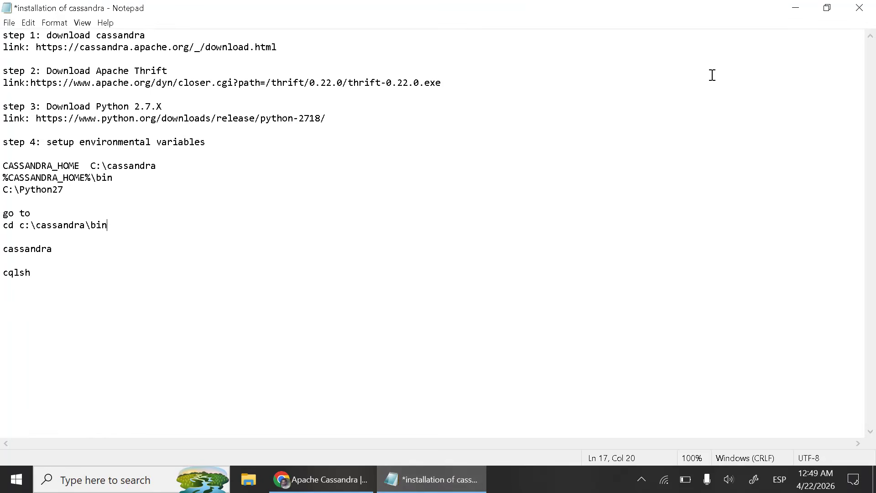
click(797, 9)
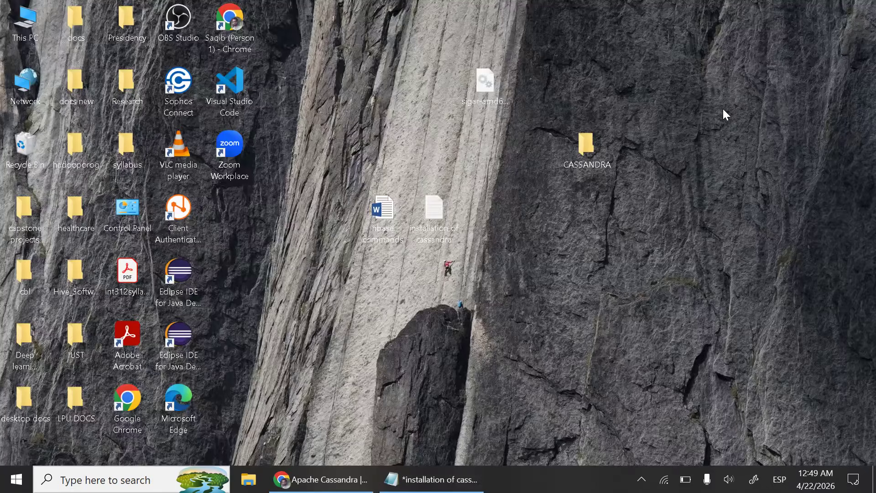
- Examine the extracted cassandra folder inside the desktop CASSANDRA folder and the copy at C:\cassandra
double_click(589, 147)
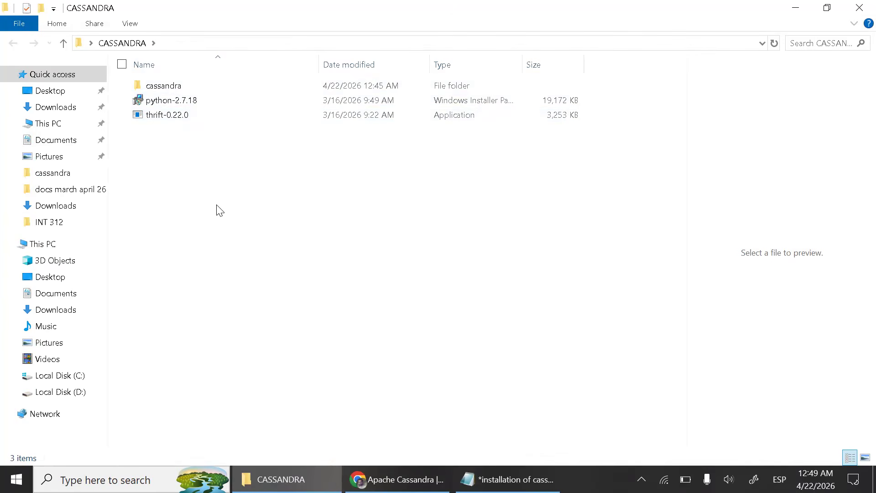
double_click(189, 90)
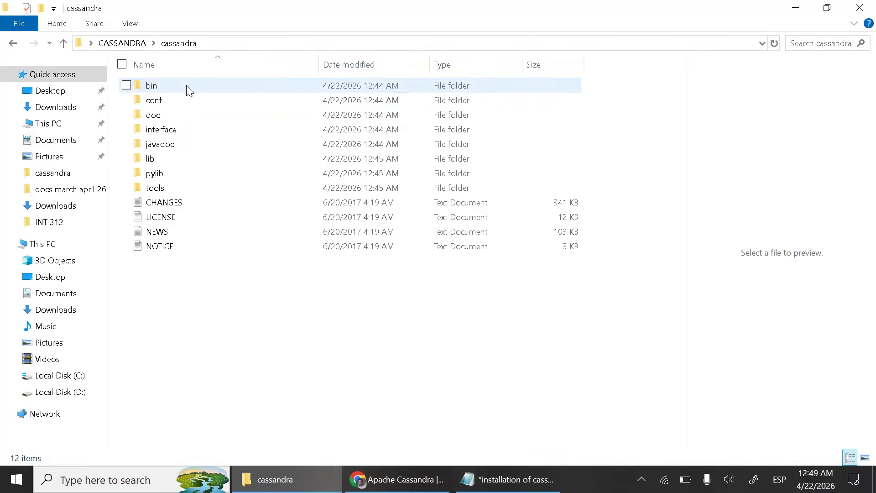
click(64, 43)
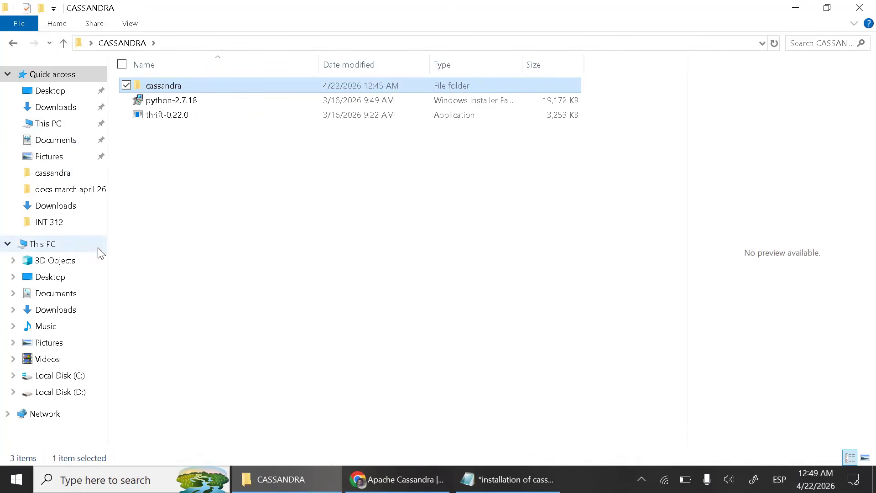
click(76, 381)
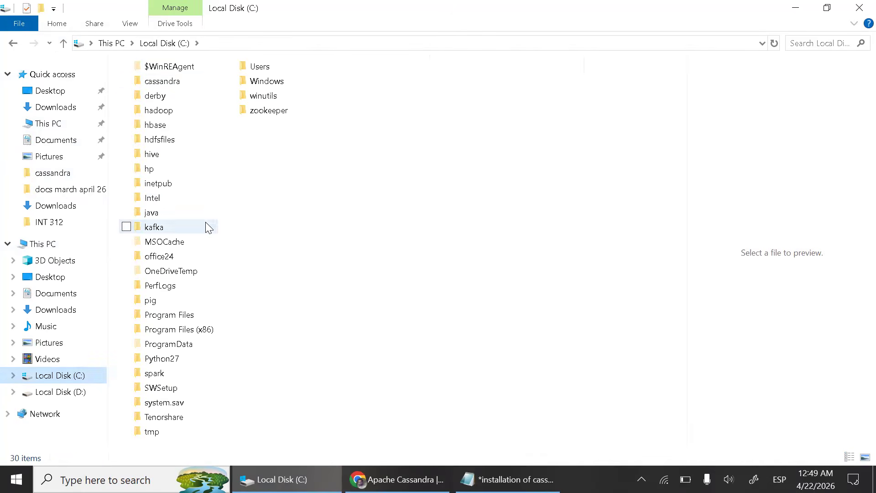
double_click(181, 82)
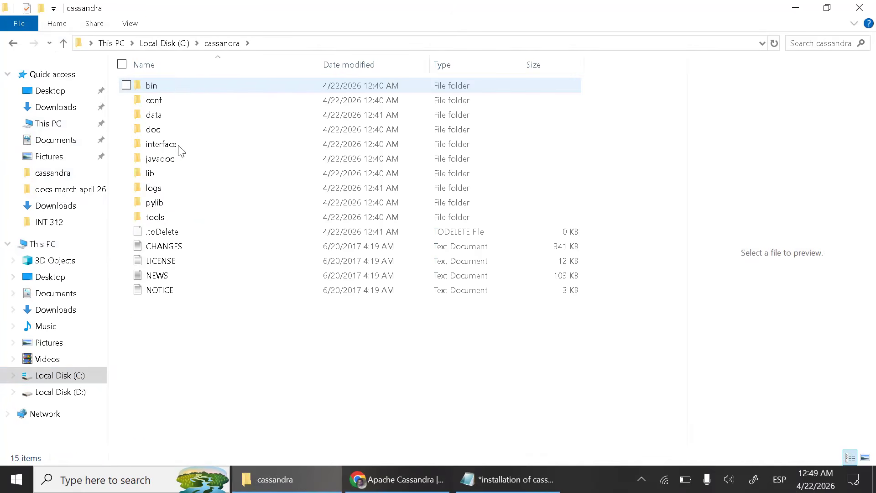
click(64, 43)
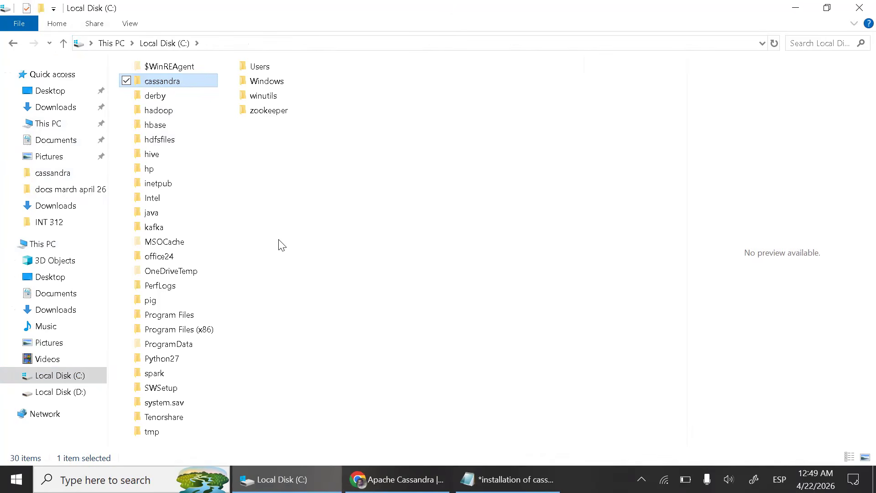
double_click(169, 83)
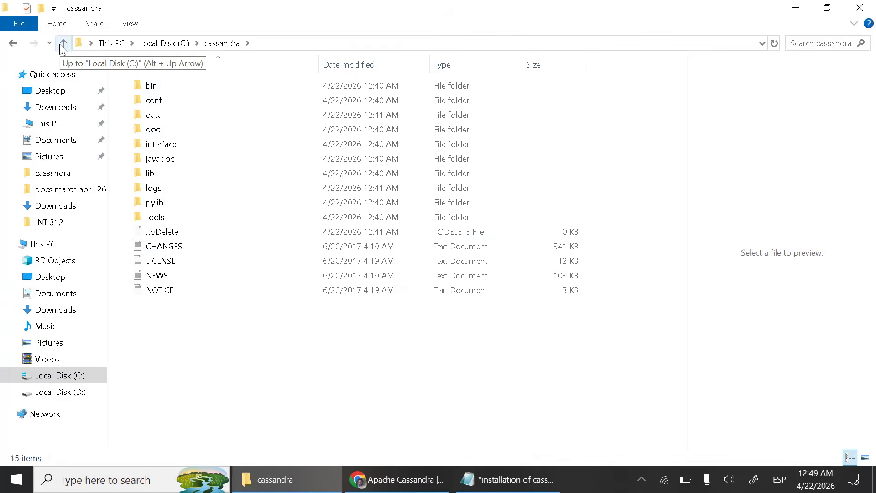
click(860, 8)
- Check the Apache Thrift step in the notes and run thrift-0.22.0 from the desktop CASSANDRA folder
click(431, 479)
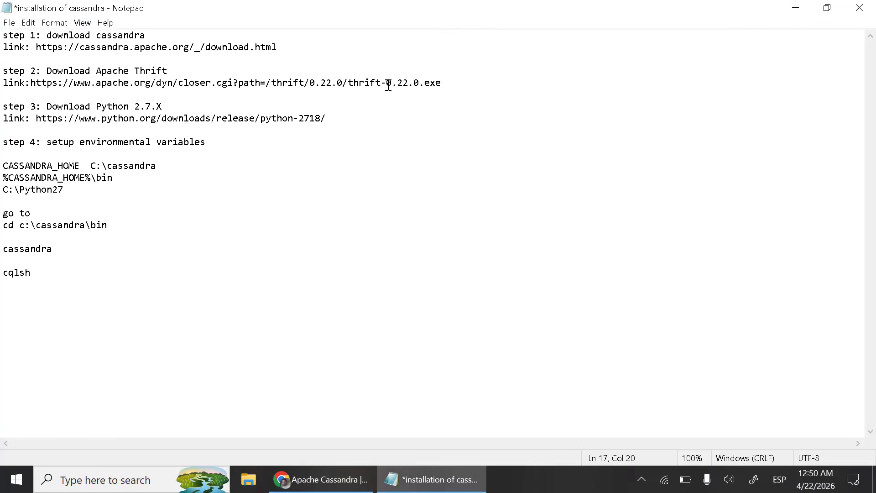
click(808, 12)
click(570, 167)
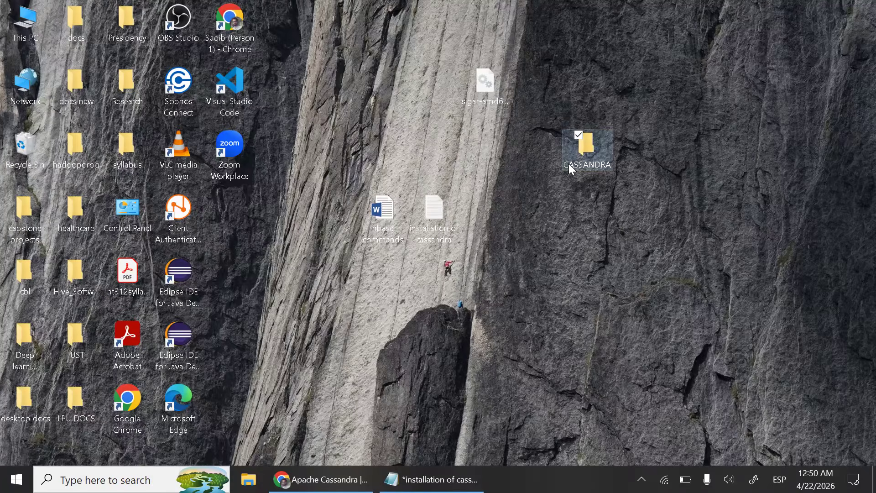
double_click(574, 162)
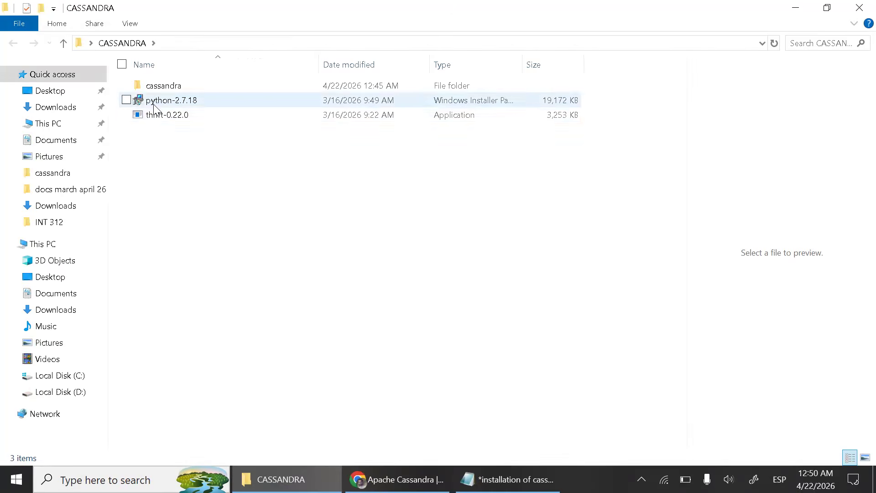
double_click(183, 120)
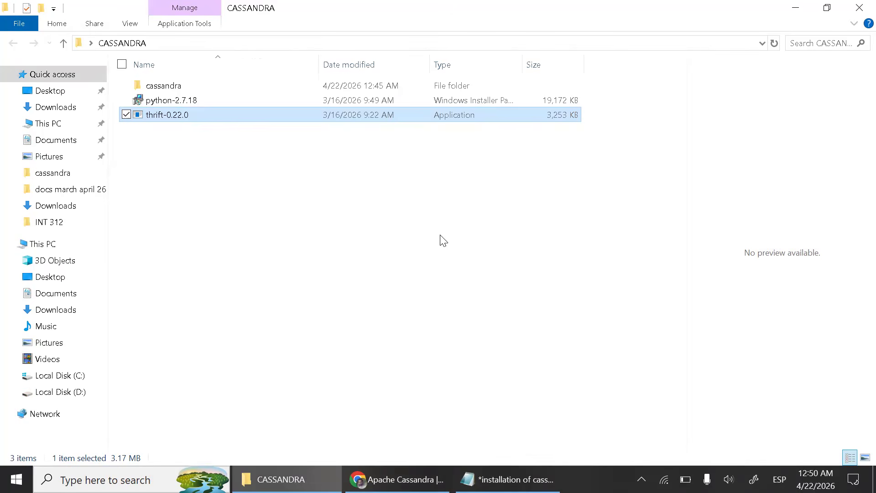
click(198, 249)
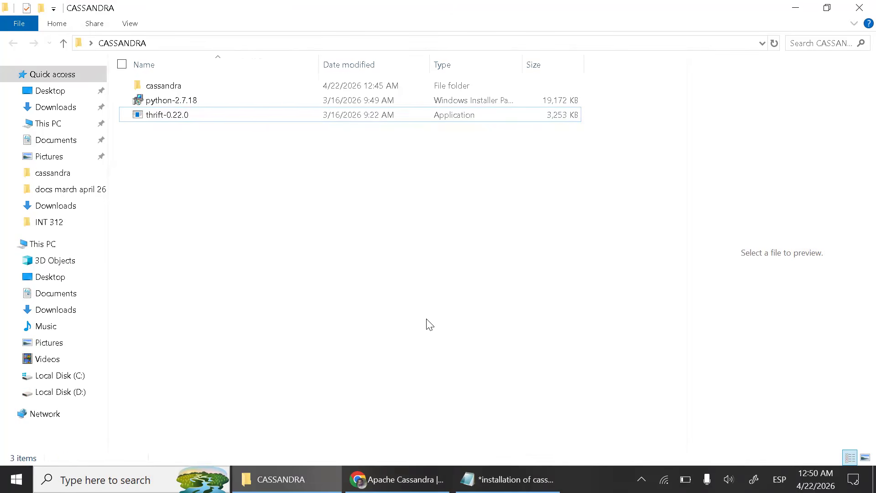
- Run the python-2.7.18 installer from the CASSANDRA folder and start the Repair Python 2.7.18 option
click(509, 479)
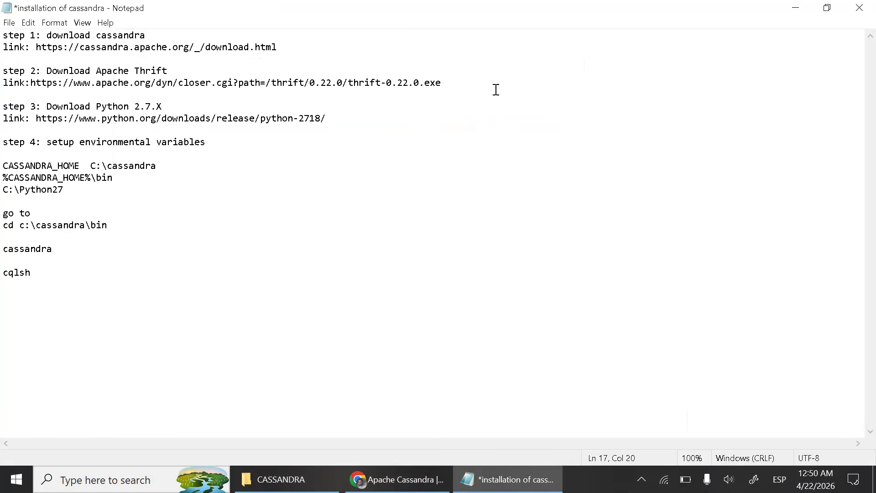
click(802, 9)
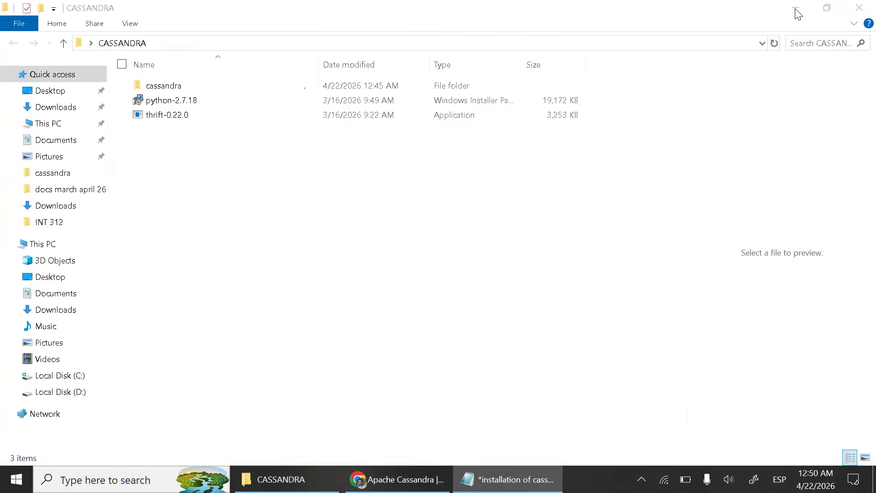
double_click(176, 103)
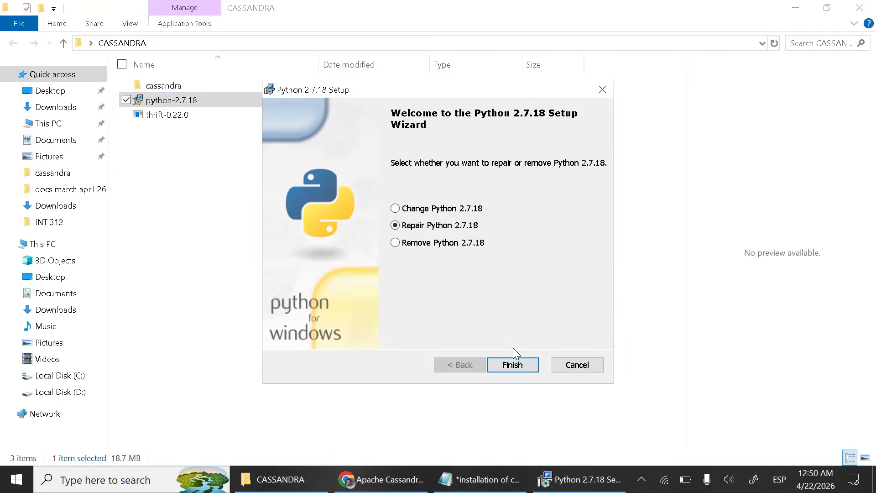
click(518, 368)
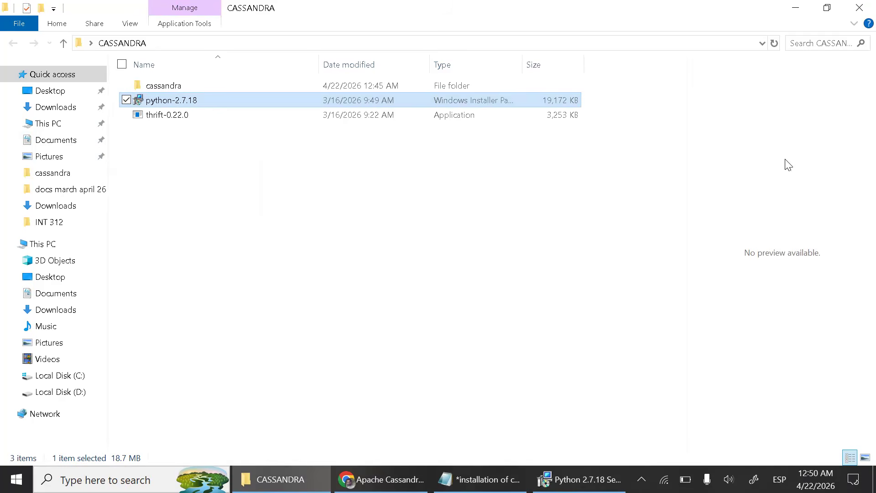
- Open the Windows environment variables settings and delete the existing CASSANDRA_HOME system variable
click(479, 480)
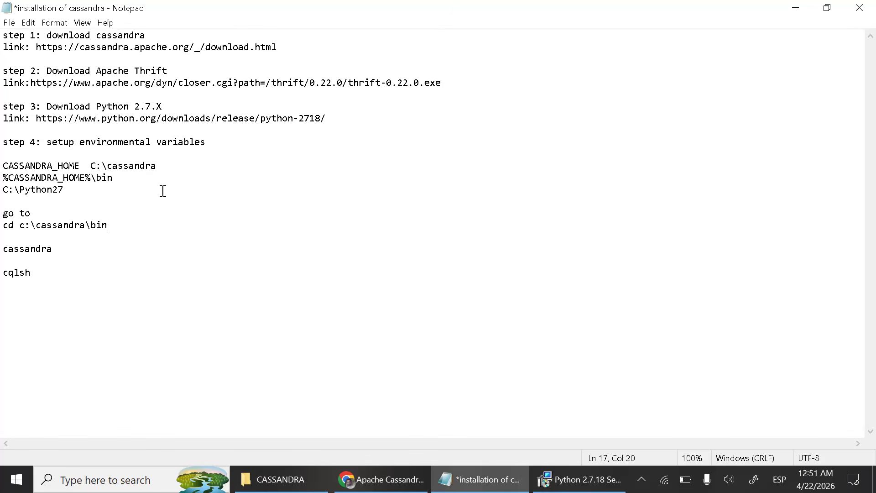
click(105, 479)
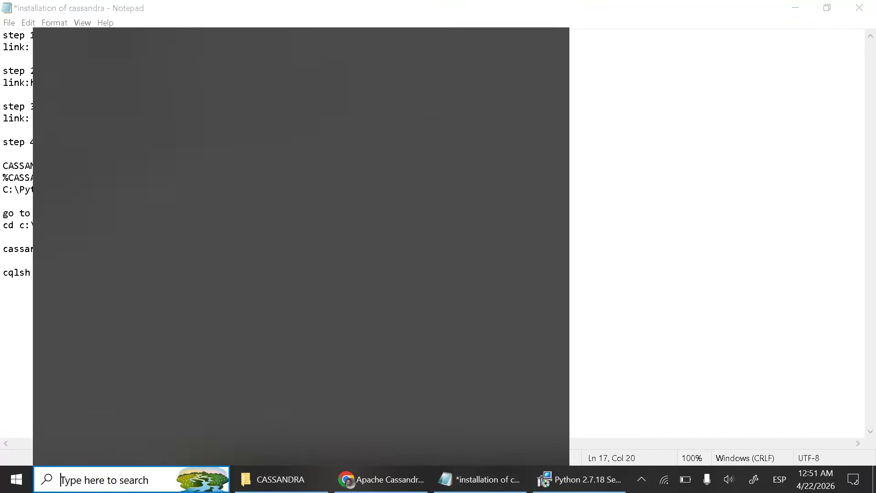
text(env)
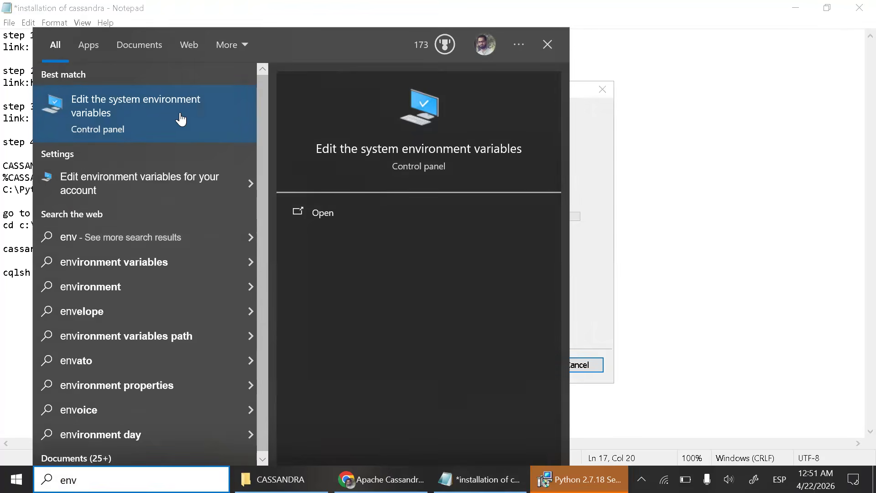
click(155, 114)
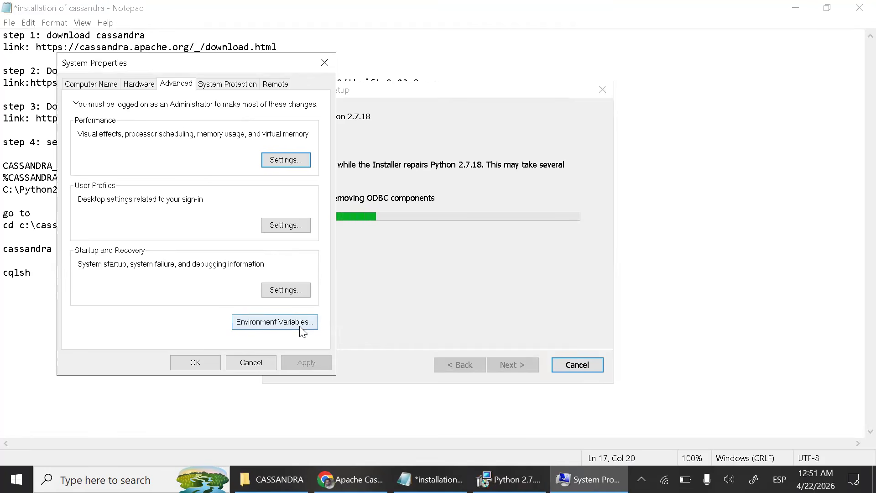
click(275, 322)
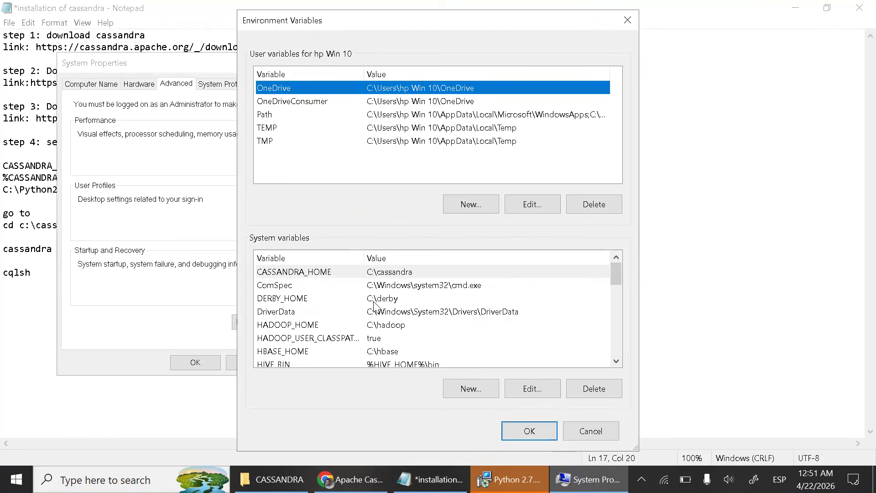
click(381, 272)
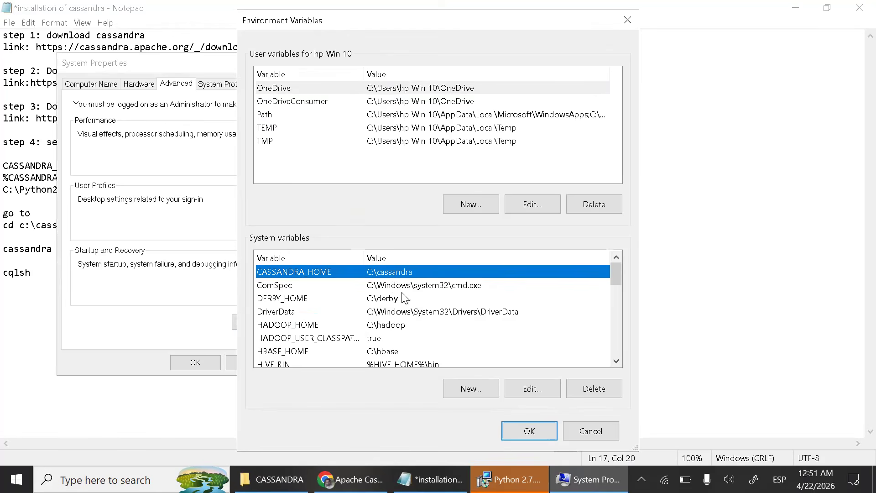
click(597, 393)
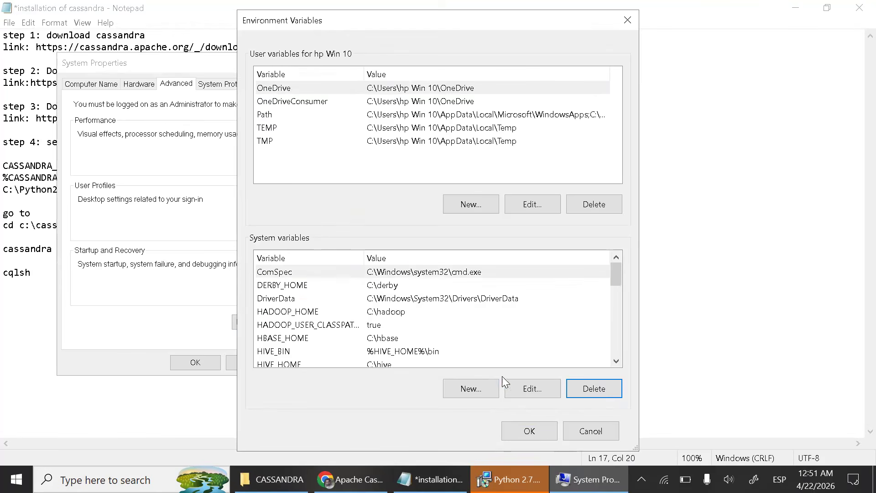
- Start a new system variable and name it CASSANDRA_HOME
click(471, 388)
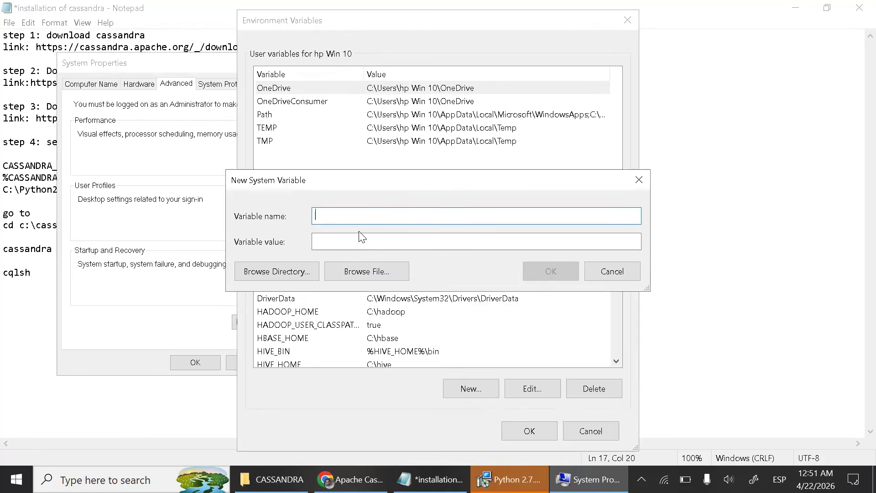
text(CASSANDRA)
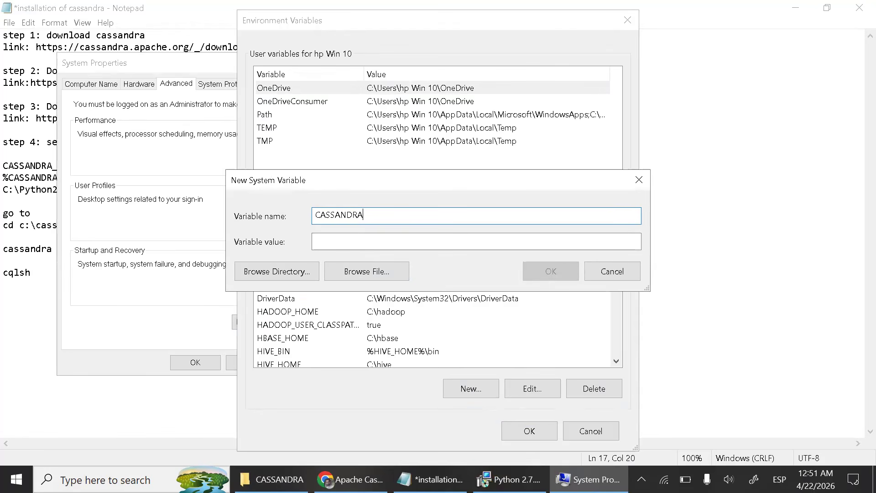
text(_HOME)
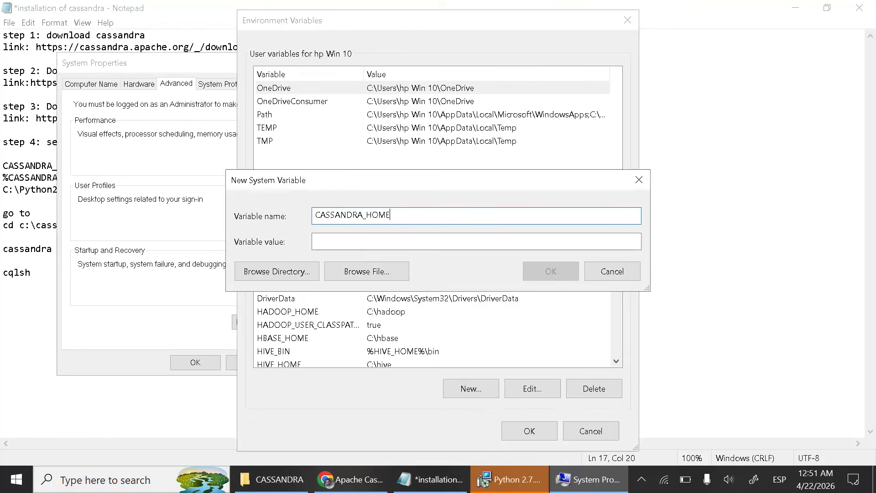
- Set the new CASSANDRA_HOME system variable's value to the C:\cassandra directory by browsing for the folder, and save the variable
click(328, 248)
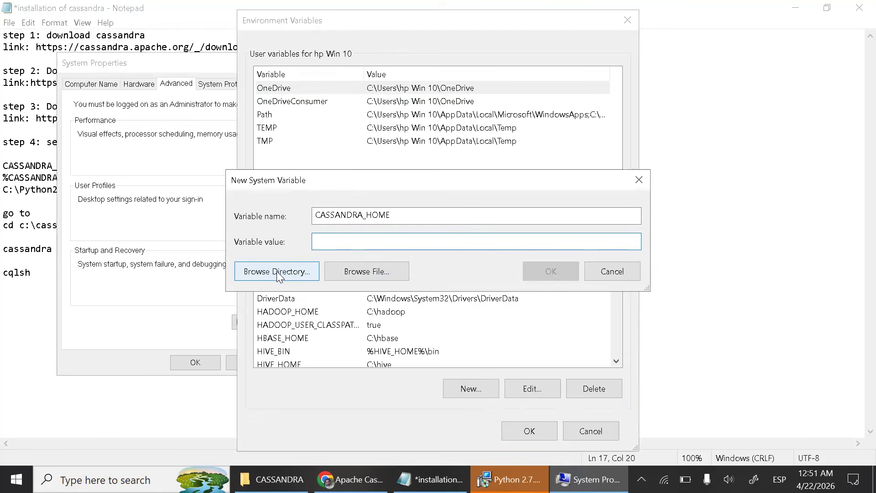
click(290, 276)
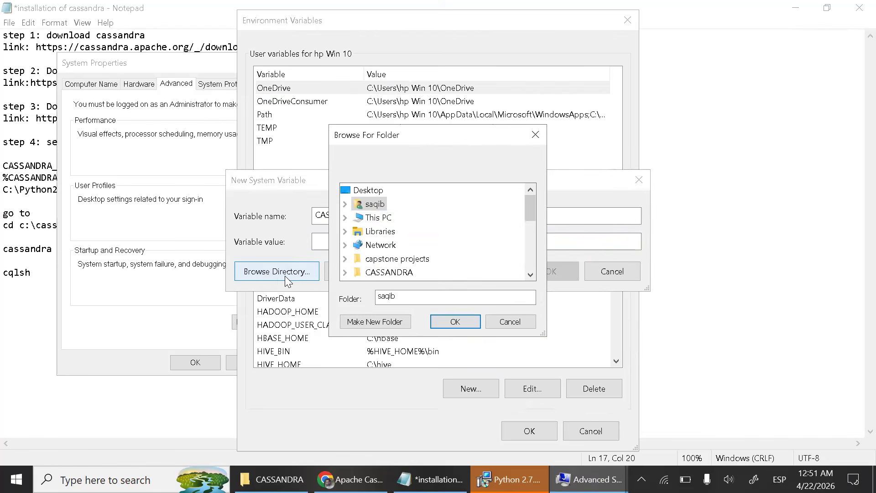
double_click(380, 218)
scroll(413, 243, down, 2)
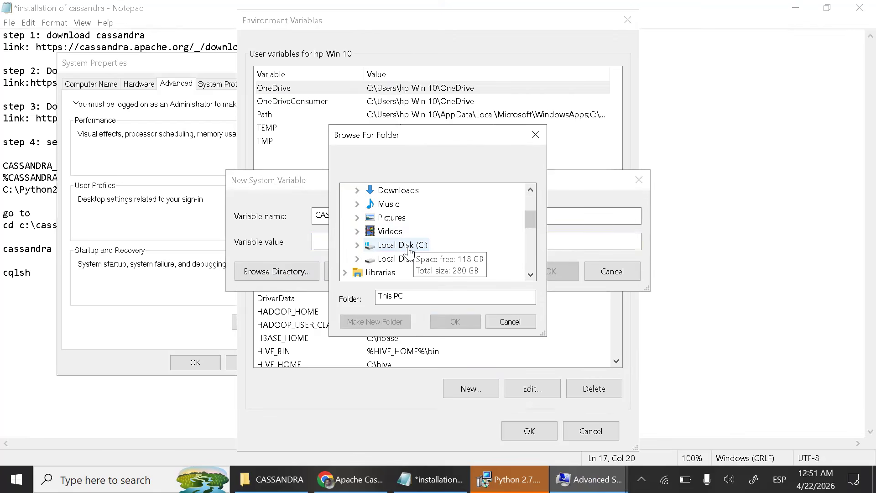
double_click(408, 247)
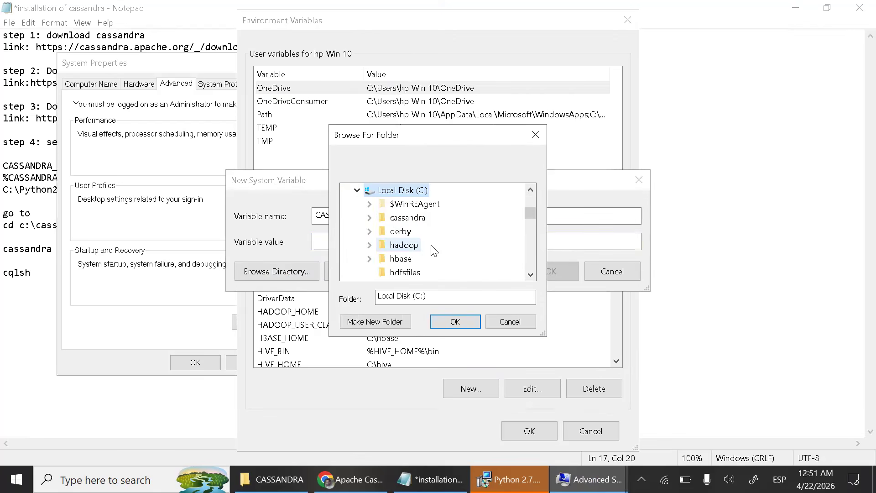
double_click(405, 219)
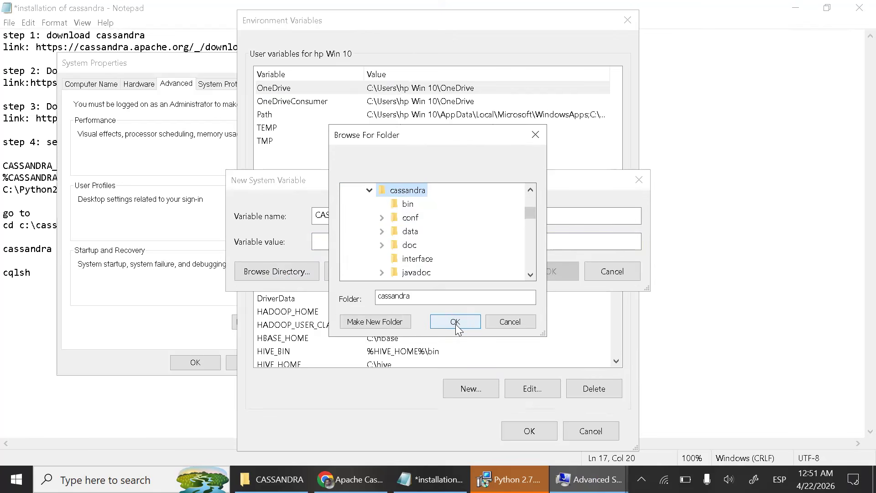
click(456, 322)
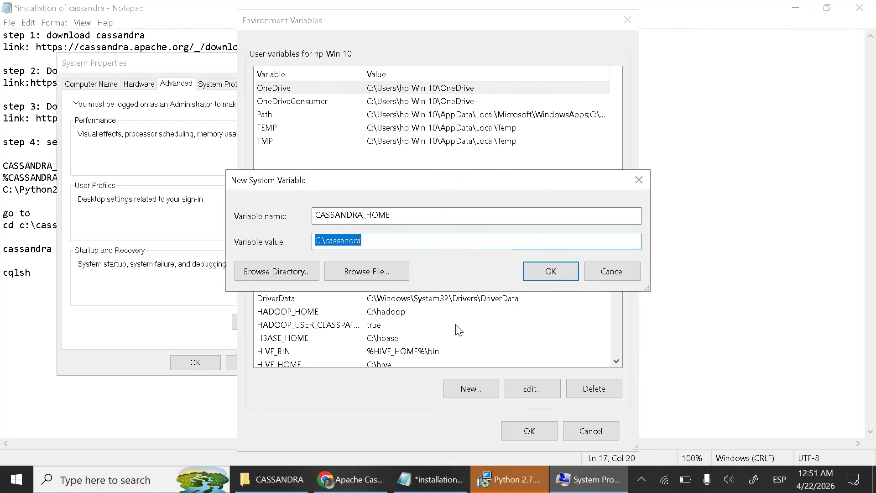
click(551, 272)
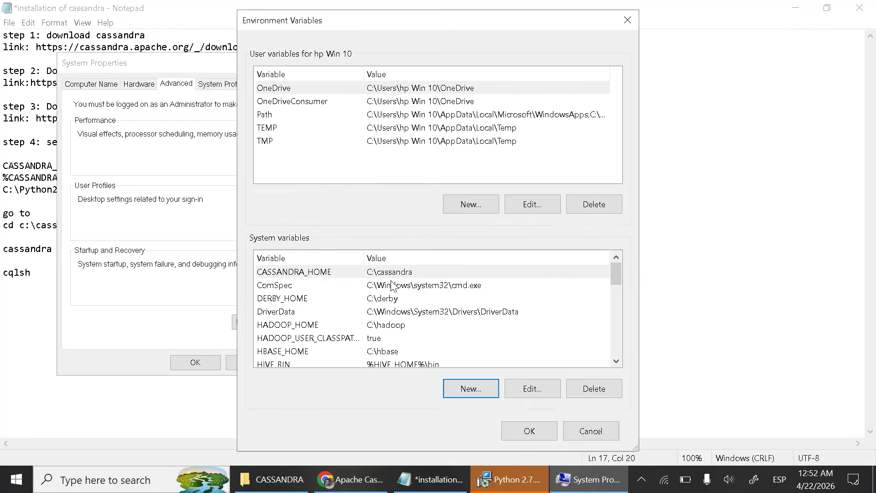
- In the Path system variable, re-enter the Cassandra entry as %CASSANDRA_HOME%\bin
scroll(377, 346, down, 3)
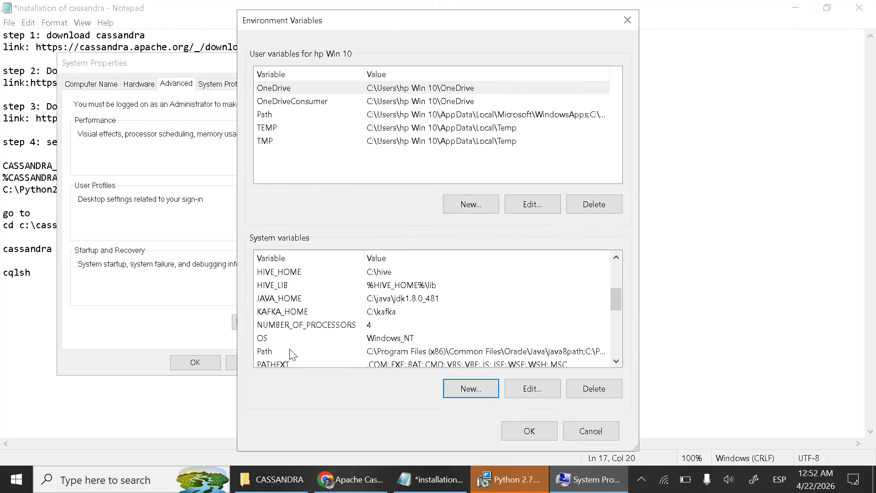
double_click(267, 351)
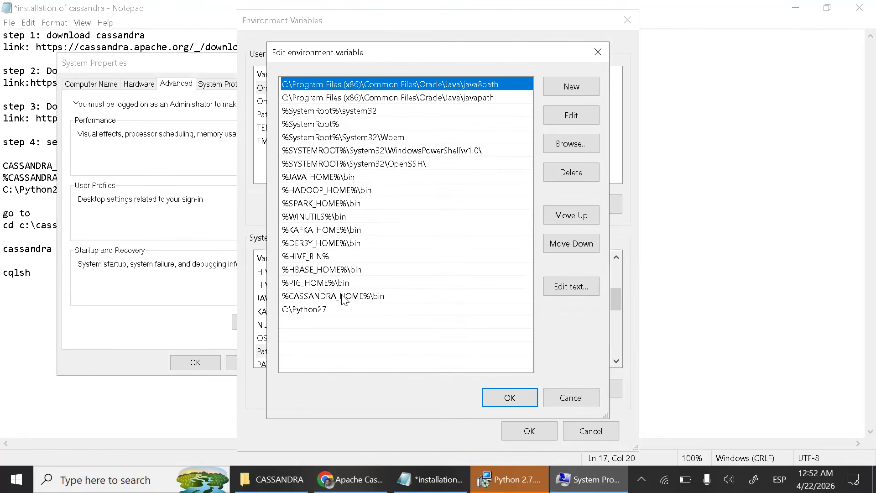
double_click(297, 297)
click(389, 297)
drag(390, 297, 283, 298)
key(BackSpace)
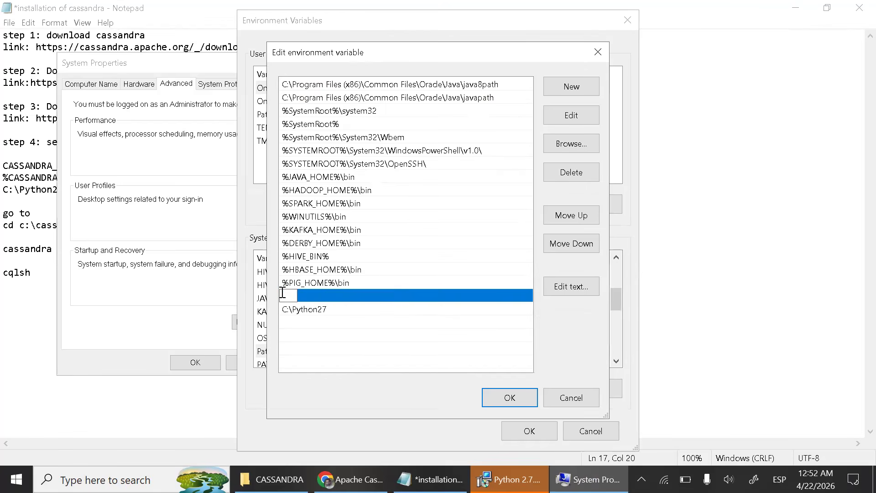
text(%CASSANDRA_H)
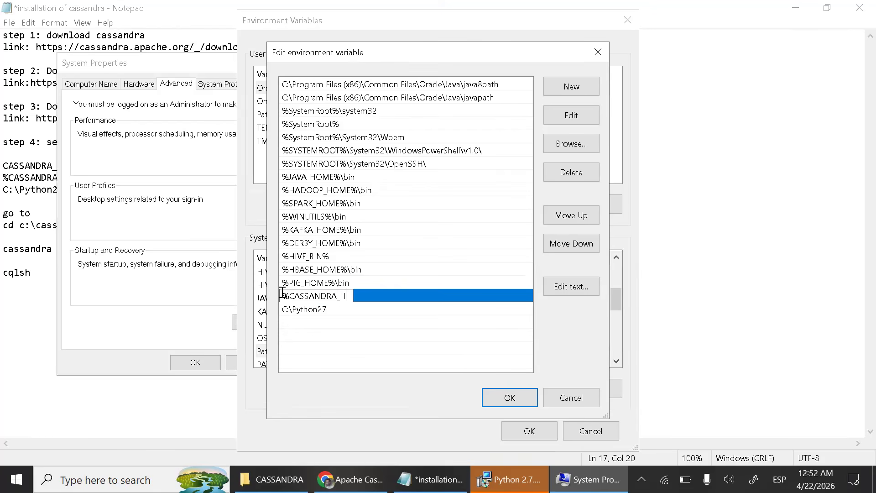
text(OME%\bin)
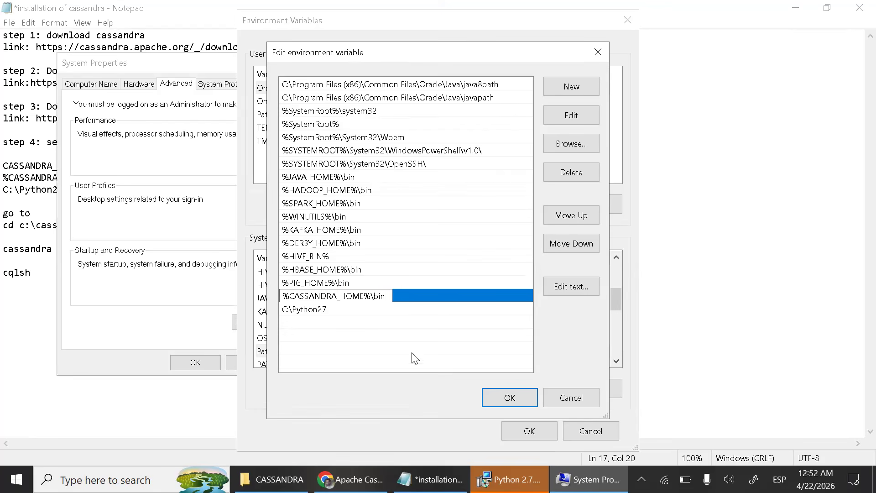
click(465, 337)
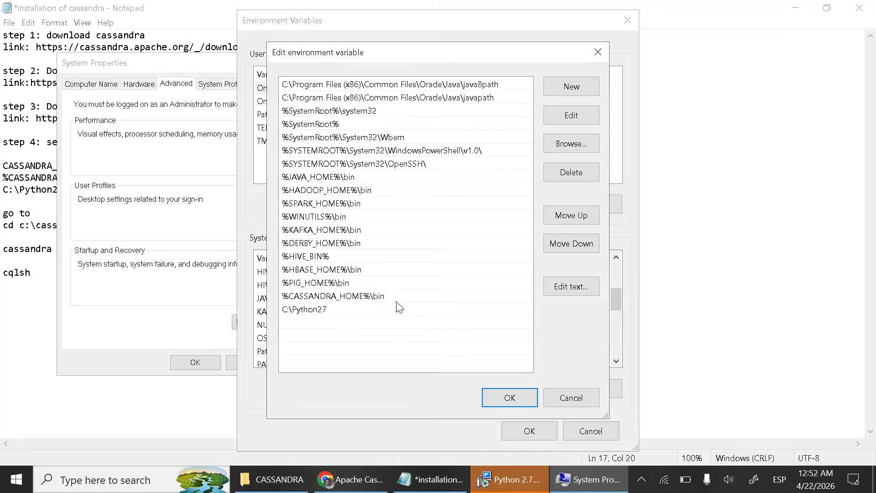
- Finish the Python 2.7.18 installer and check the full path of the Python27 folder on Local Disk (C:) in File Explorer
click(510, 479)
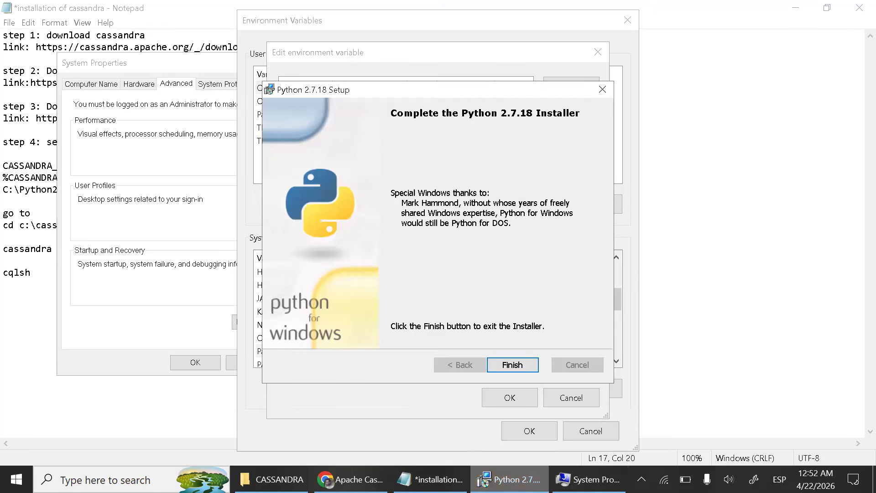
click(522, 366)
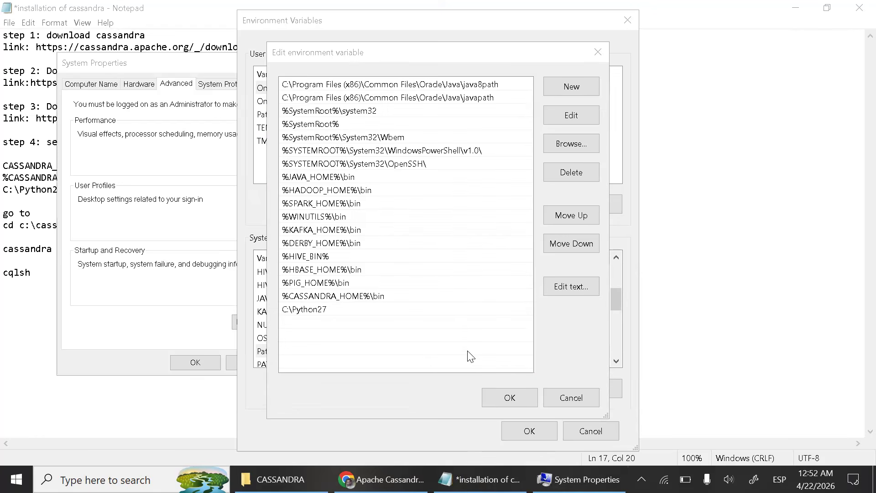
click(186, 409)
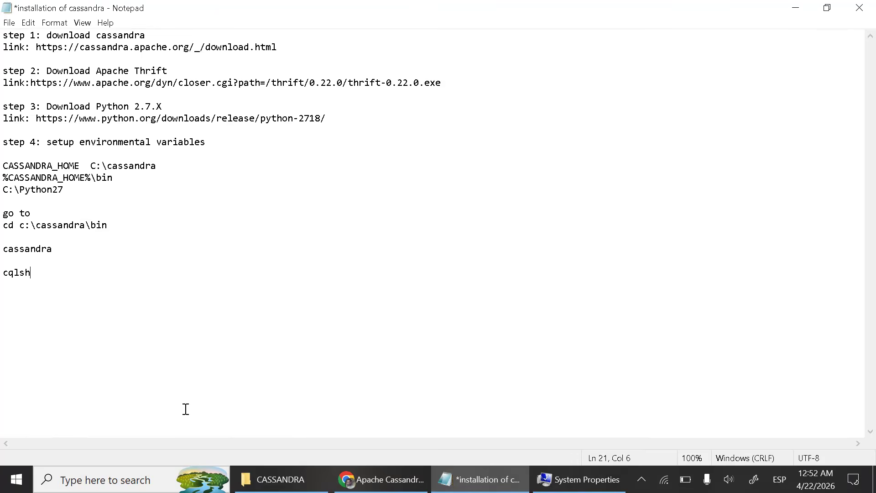
click(276, 479)
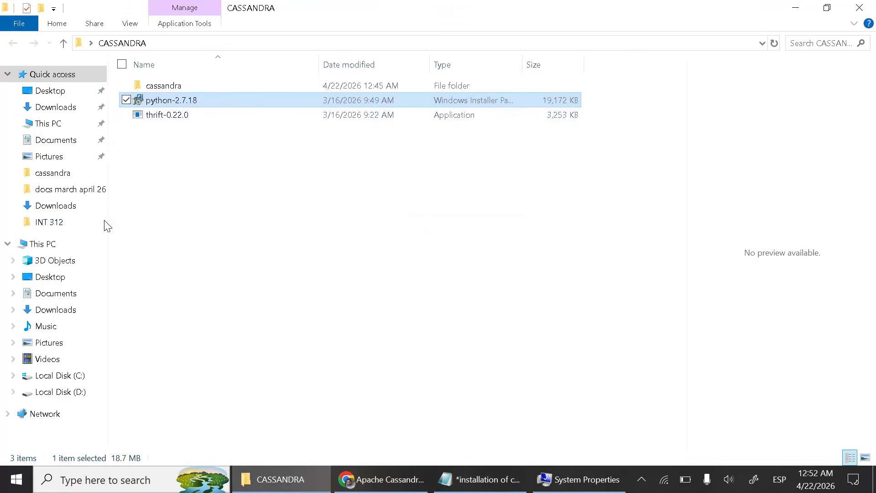
click(76, 380)
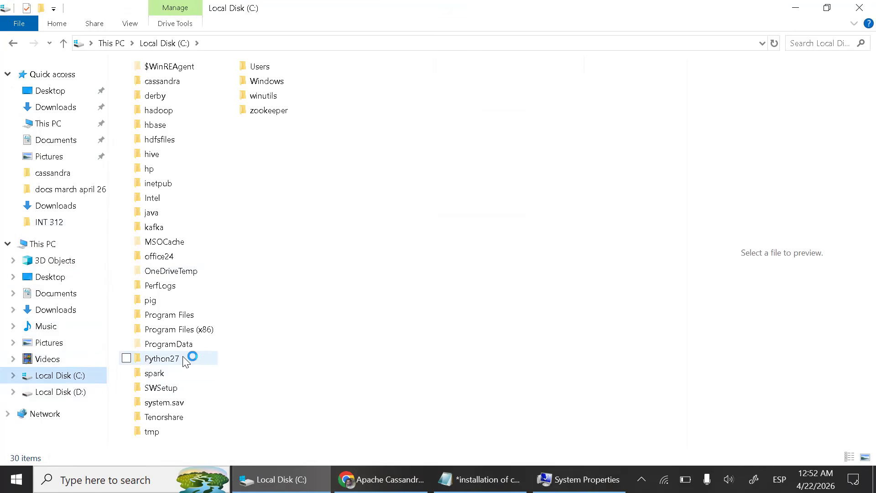
double_click(163, 358)
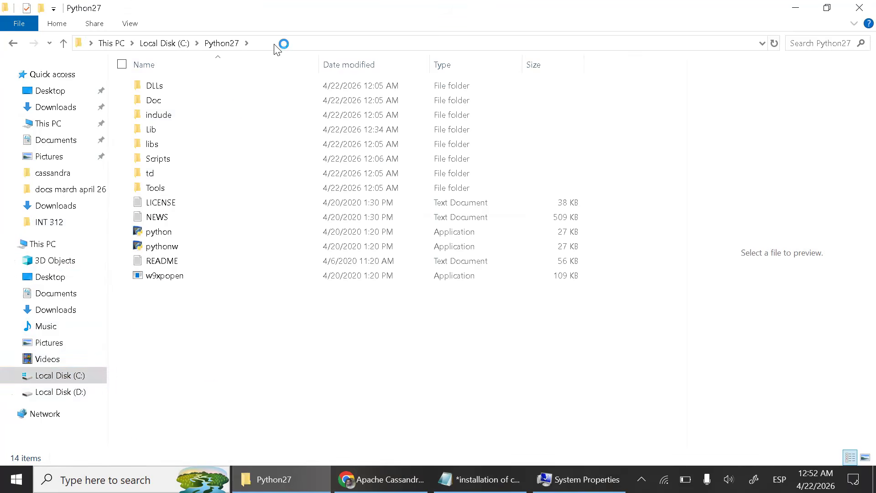
click(276, 44)
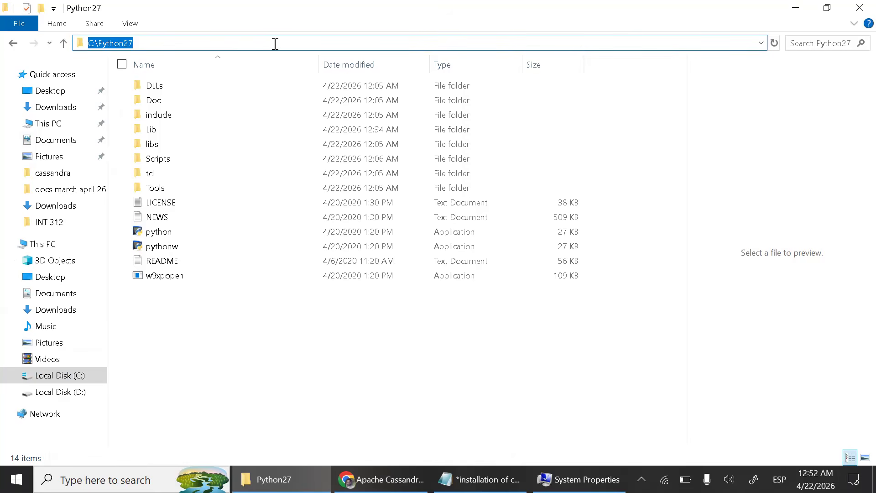
click(856, 14)
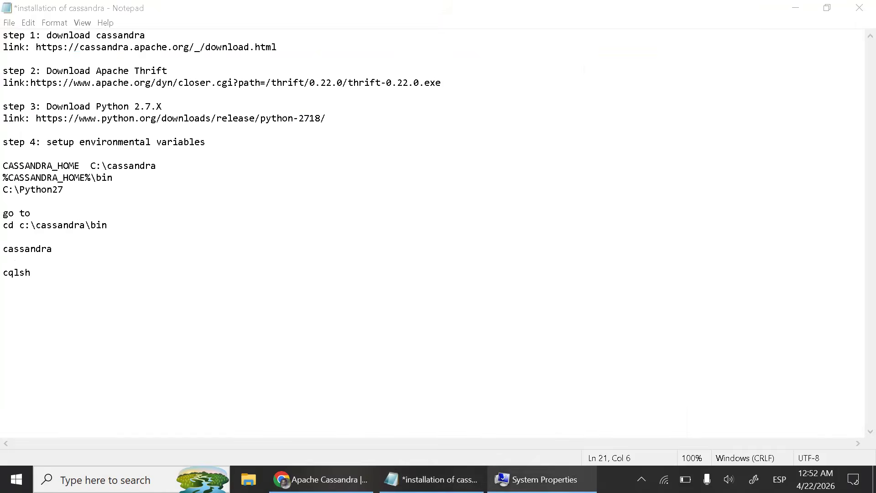
- Return to the Path variable, check the C:\Python27 entry, and accept the environment variable and System Properties dialogs
click(541, 479)
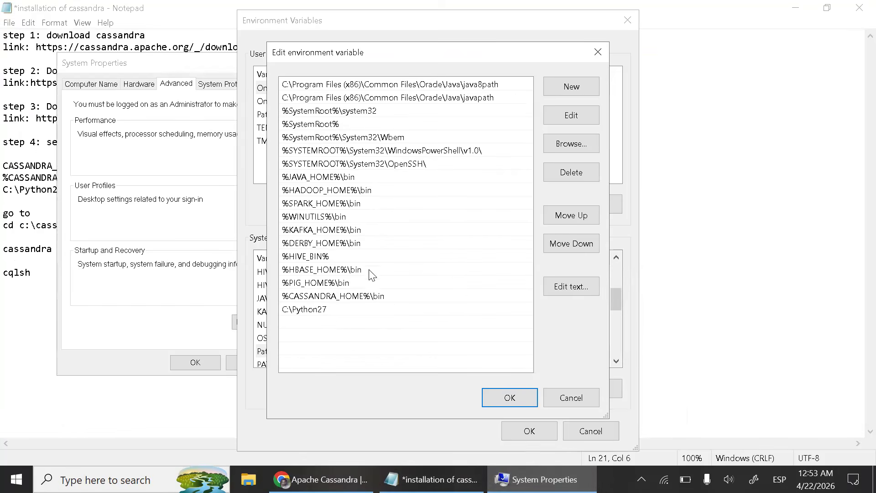
double_click(334, 310)
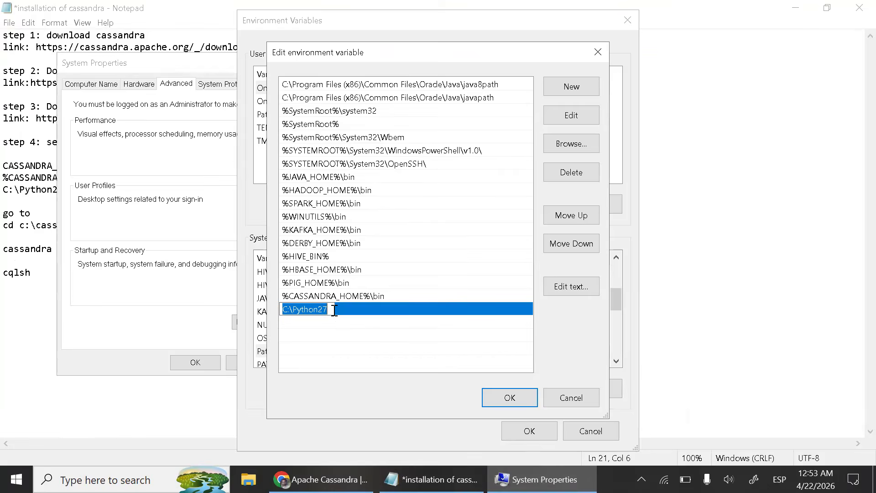
click(334, 310)
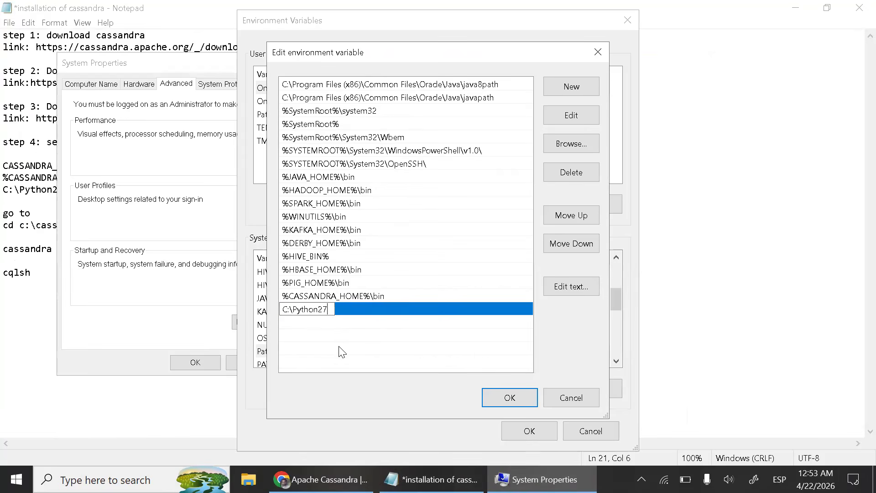
click(510, 398)
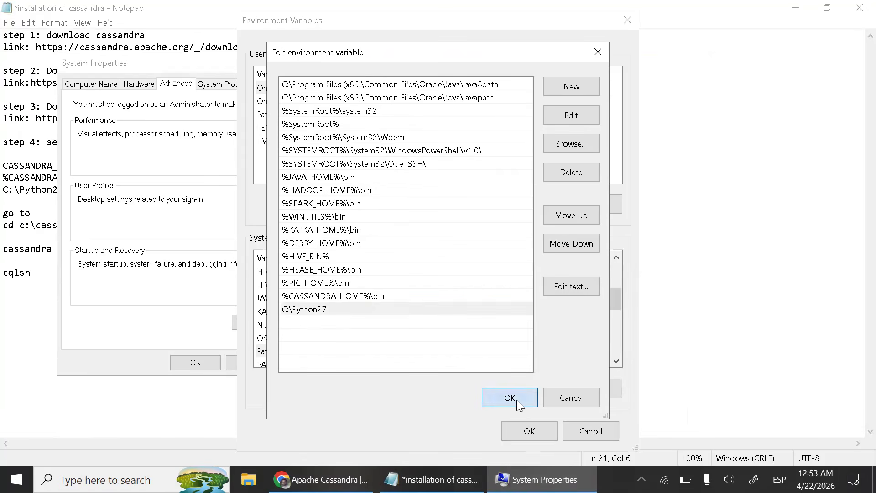
click(528, 431)
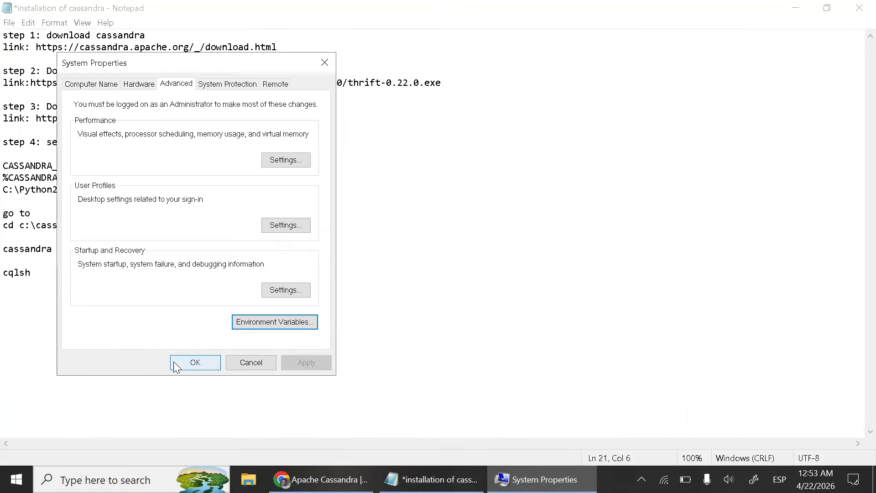
click(195, 362)
- Open the Python27 folder on Local Disk (C:) in File Explorer, show its full path, and close the window
key(super+e)
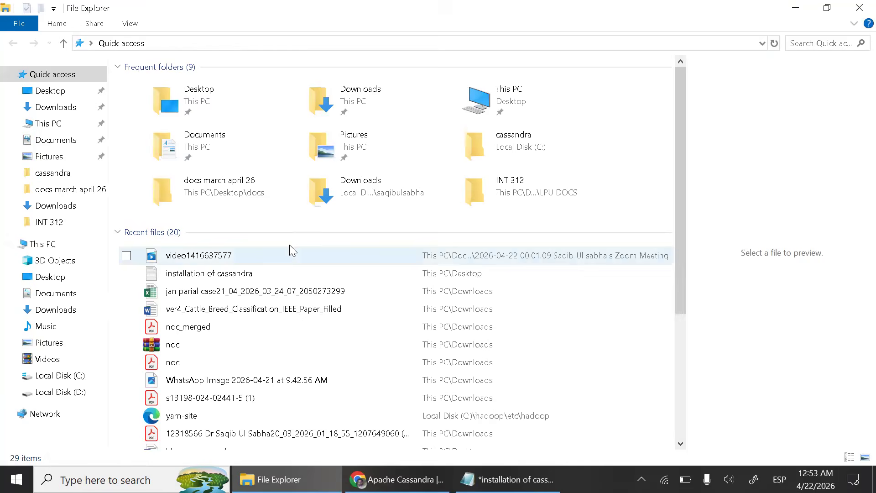
click(69, 377)
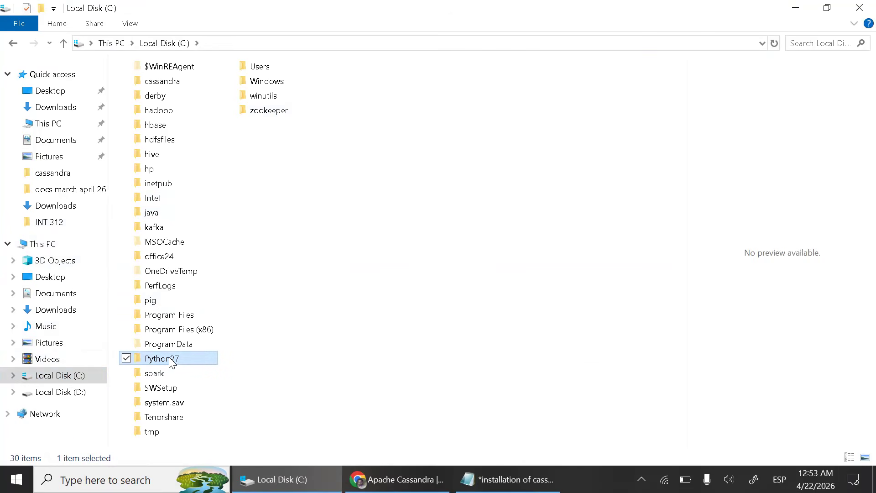
double_click(172, 362)
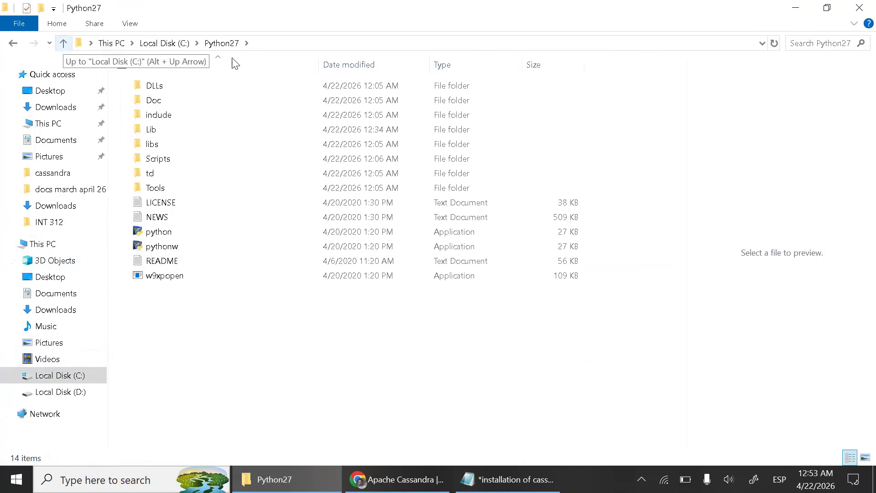
click(282, 43)
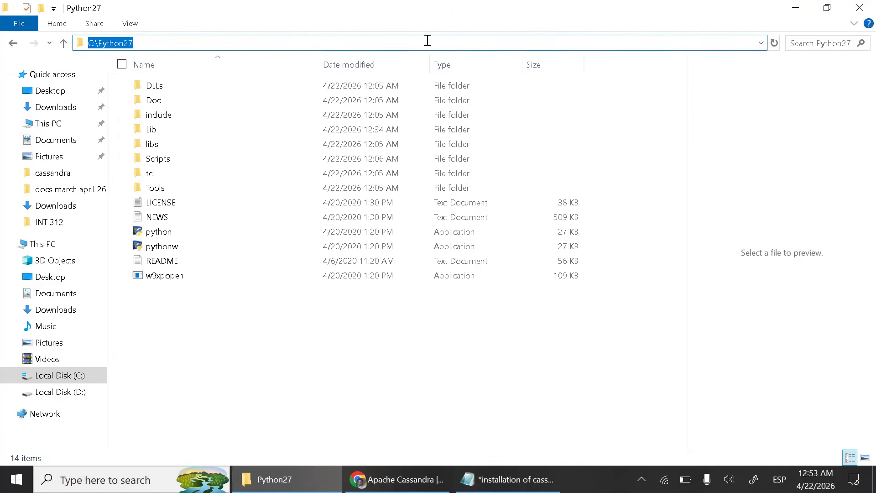
click(860, 7)
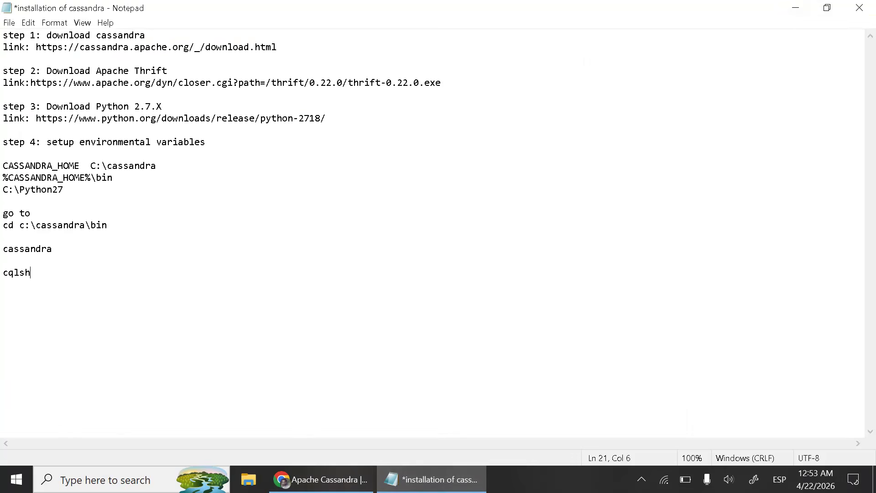
- Open a Command Prompt as administrator and change the directory to c:\cassandra\bin
click(105, 480)
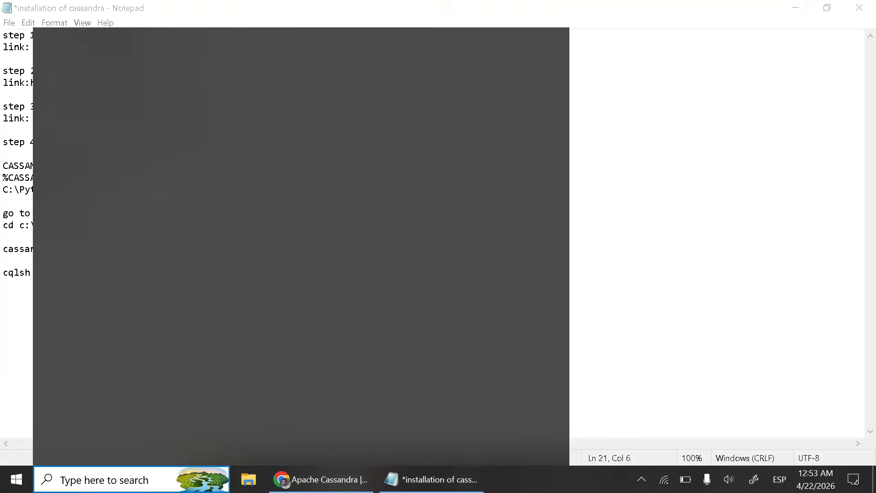
text(cmd)
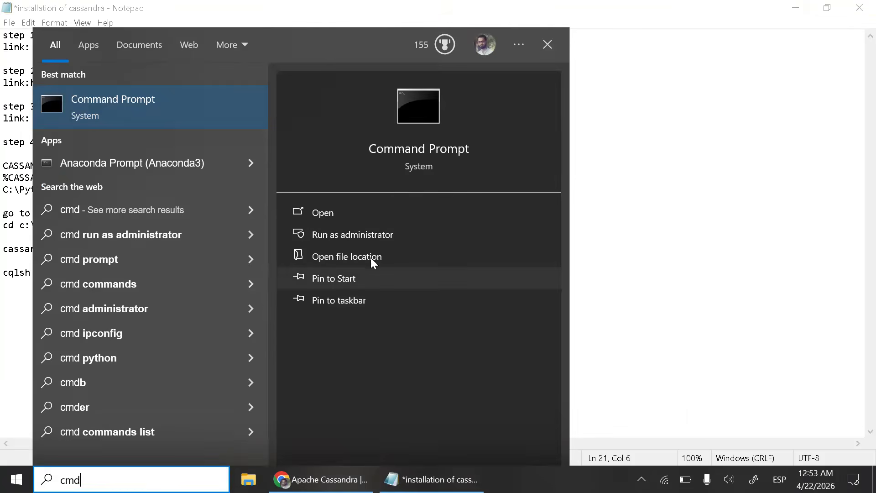
click(377, 235)
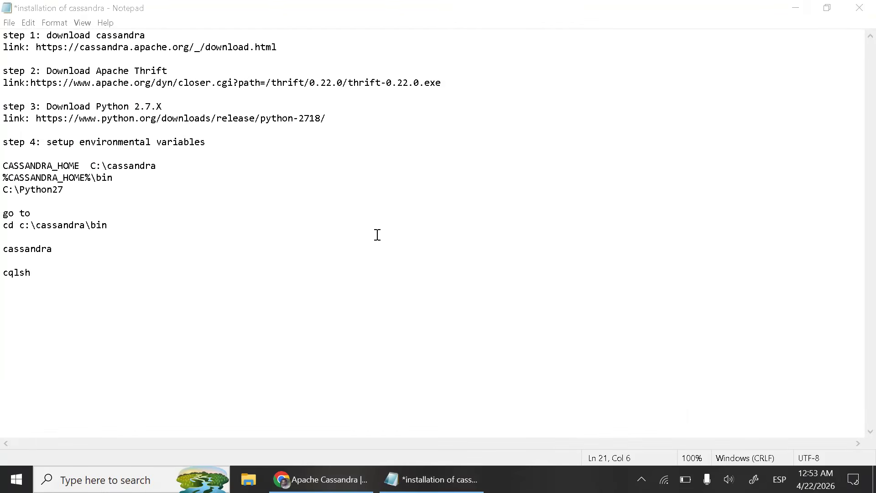
text(cd)
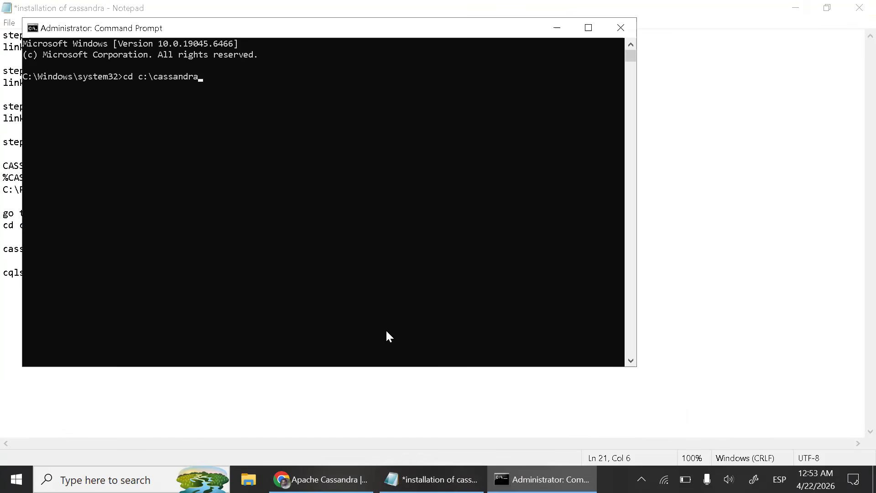
text(c:\cassandra\bin)
key(Return)
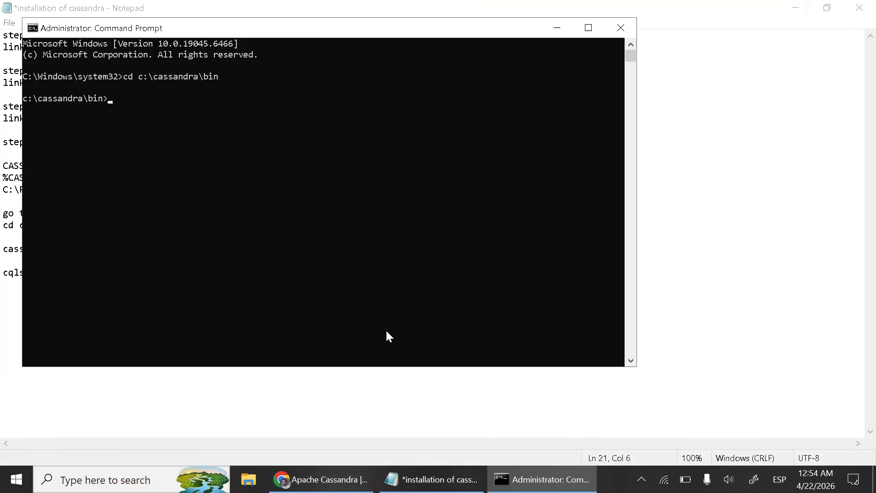
- Start the Cassandra server with the cassandra command and minimize its Command Prompt window
text(cassandra)
key(Return)
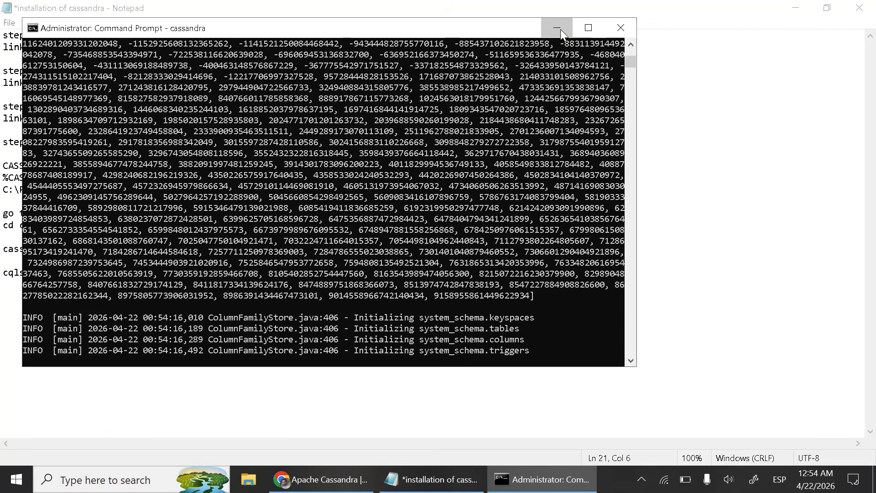
click(561, 29)
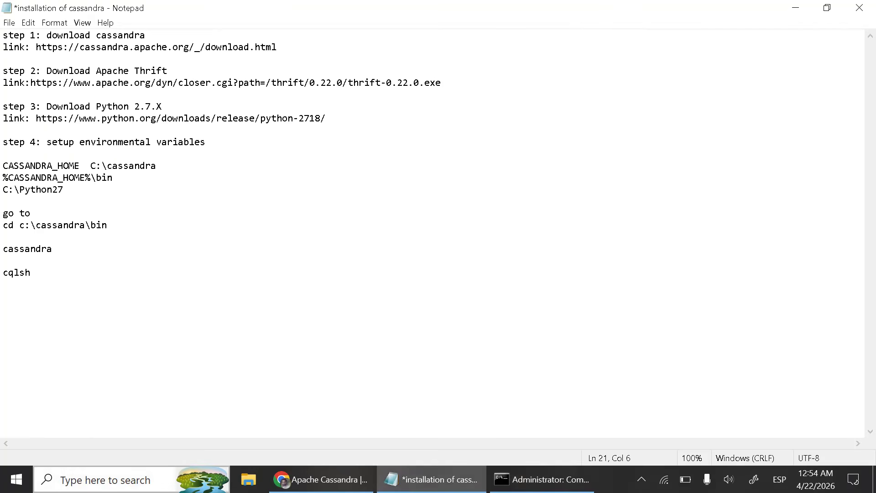
- Open a second administrator Command Prompt, list the running Java processes with jps, and check the CassandraDaemon entry
key(super+s)
text(cmd)
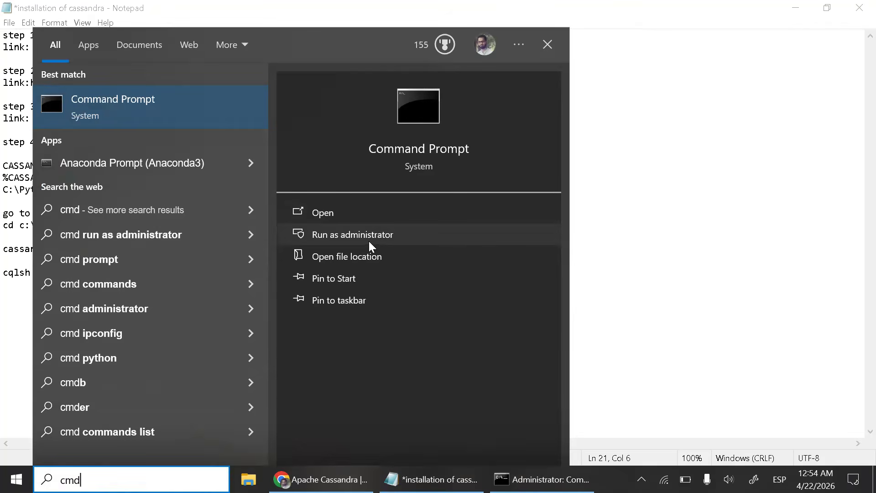
click(372, 236)
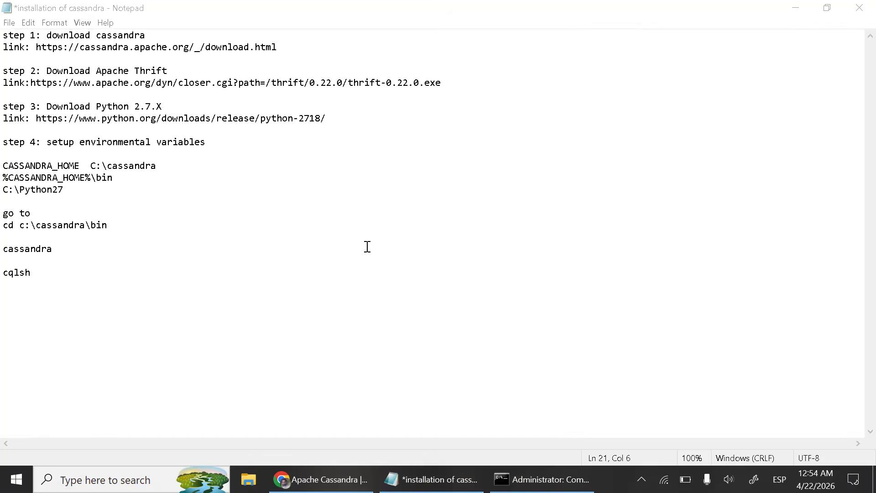
text(jps)
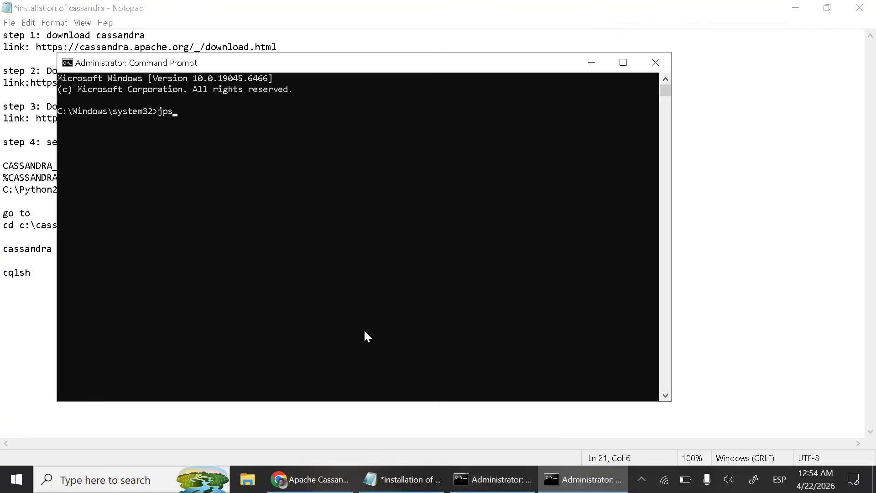
key(Return)
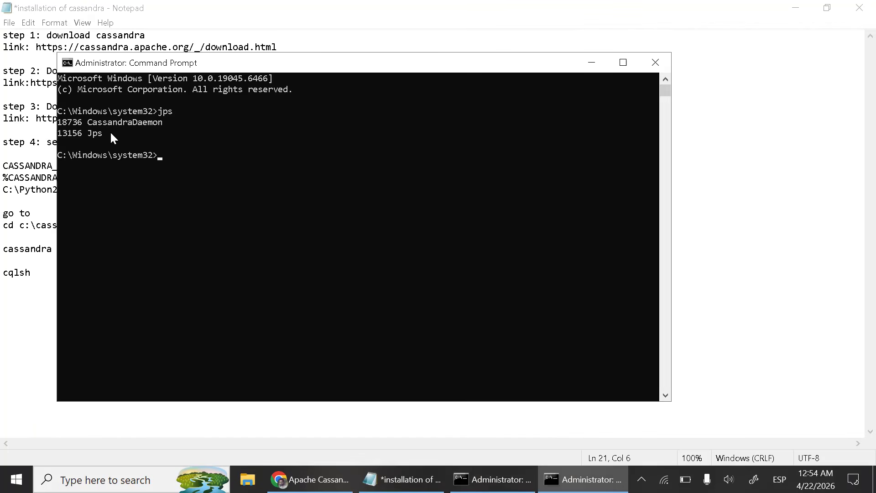
drag(167, 123, 117, 122)
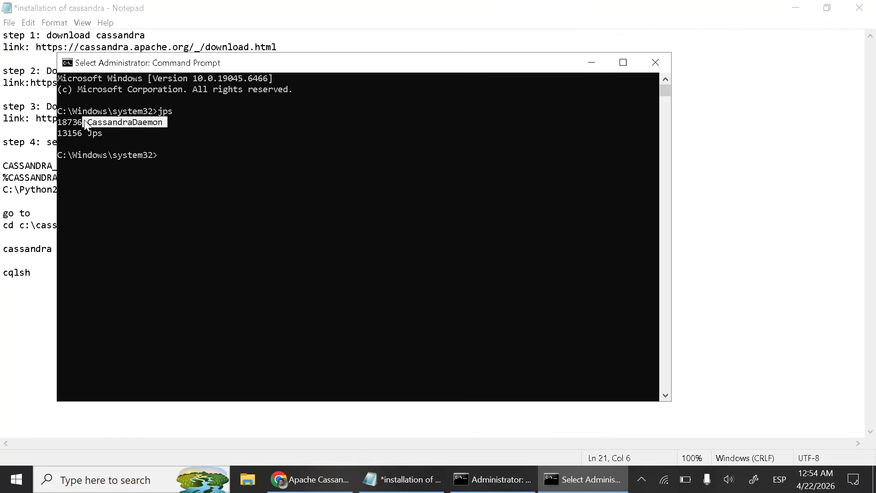
click(145, 127)
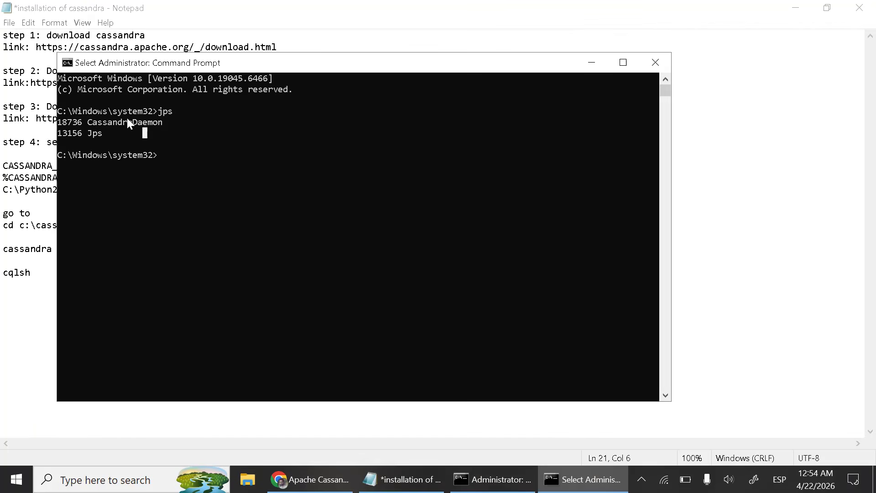
drag(117, 133, 58, 133)
click(165, 123)
click(126, 132)
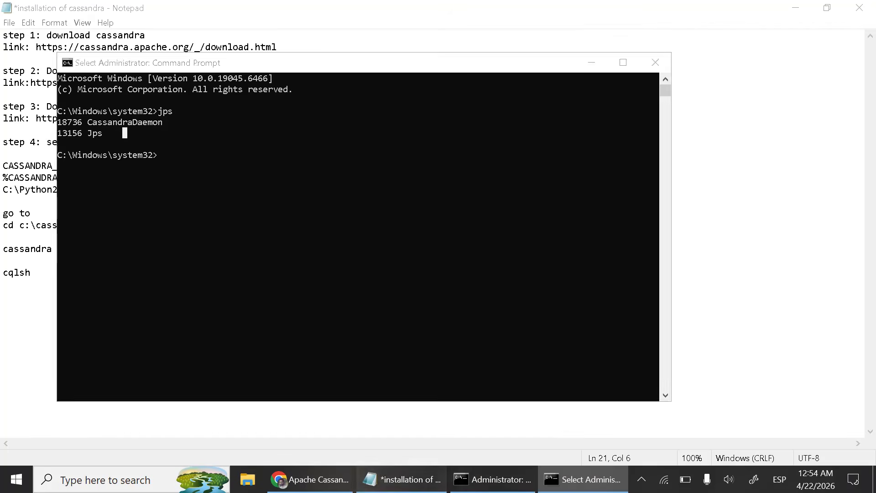
- Copy the cqlsh command from the Notepad notes and run it from c:\cassandra\bin in the second Command Prompt
click(402, 480)
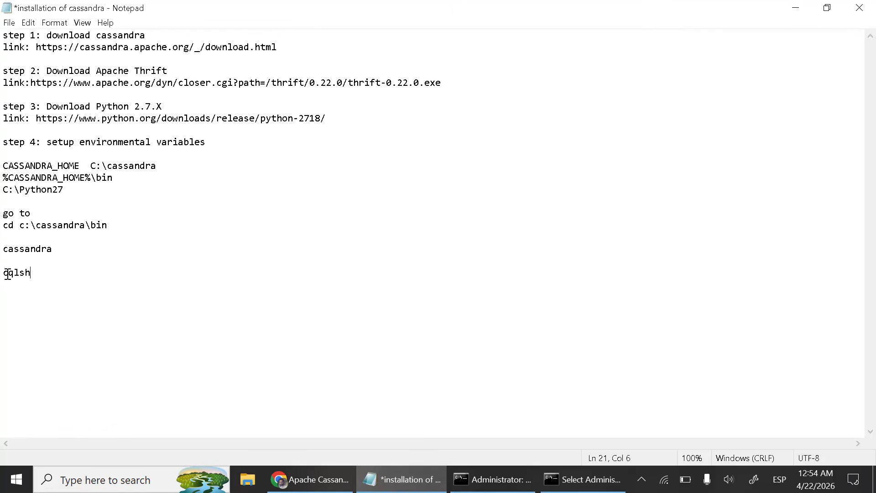
drag(37, 275, 8, 271)
key(ctrl+c)
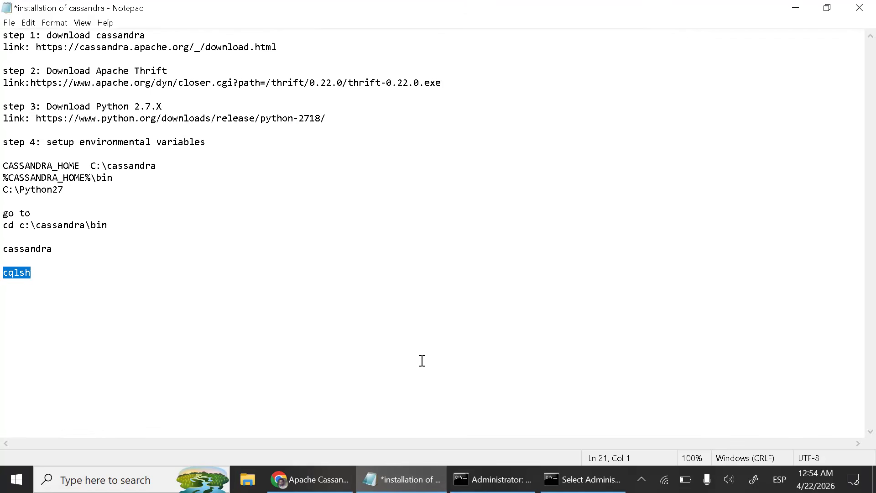
click(583, 479)
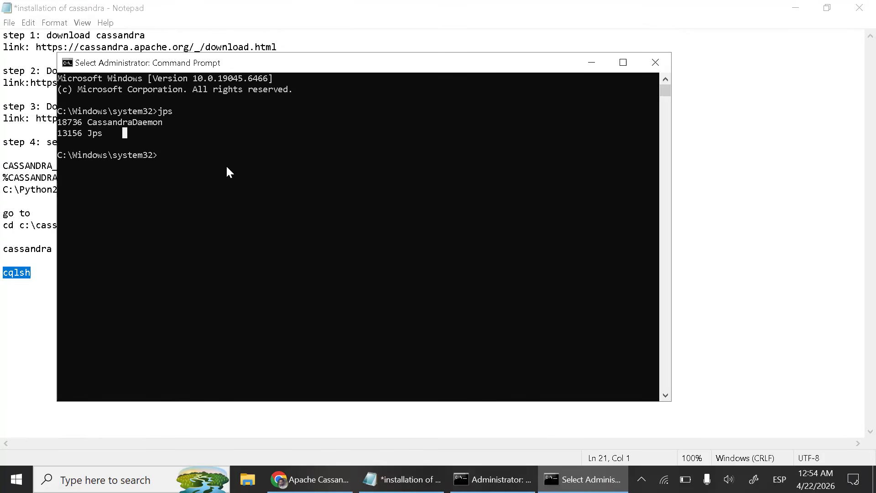
key(Escape)
text(cd )
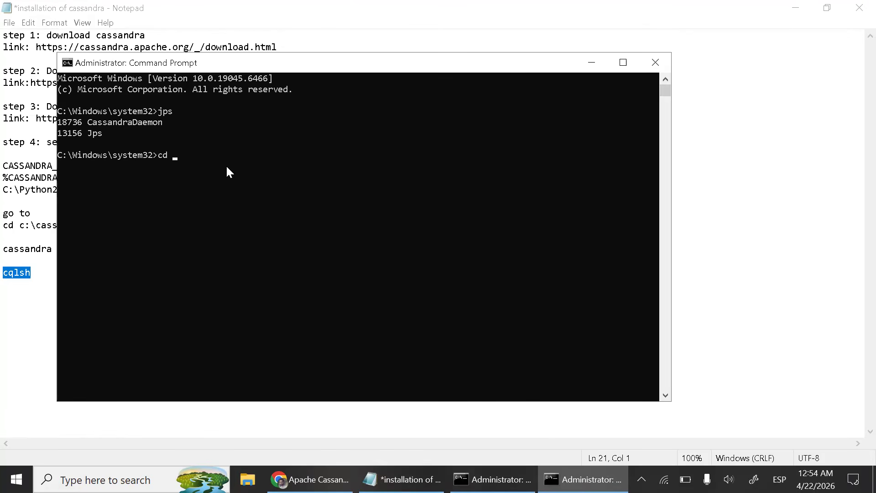
text(c:)
text(\cassandrain)
key(Return)
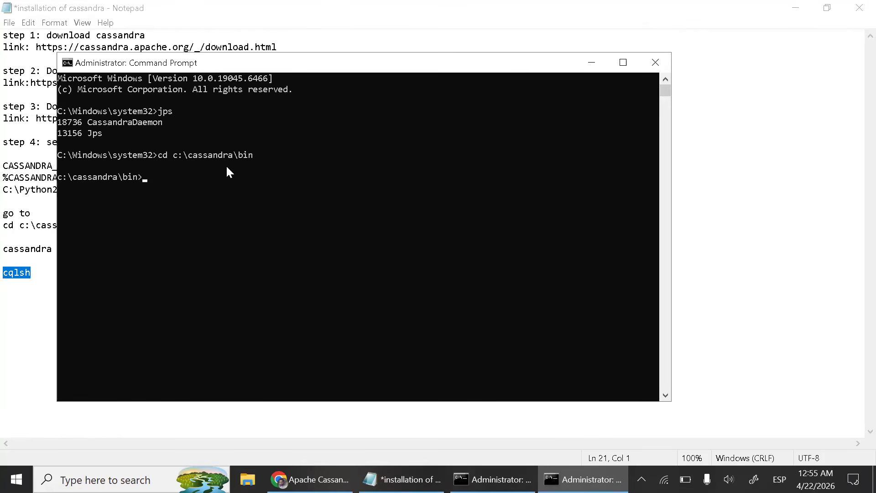
key(ctrl+v)
key(Return)
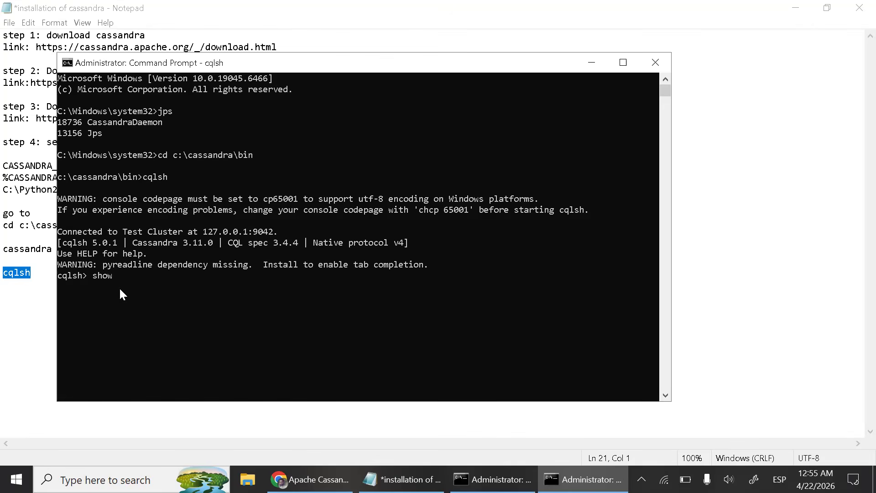
- Run show version; in the cqlsh shell, highlight the Cassandra version in the output, and minimize the window
text(show version;)
key(Return)
drag(133, 291, 209, 292)
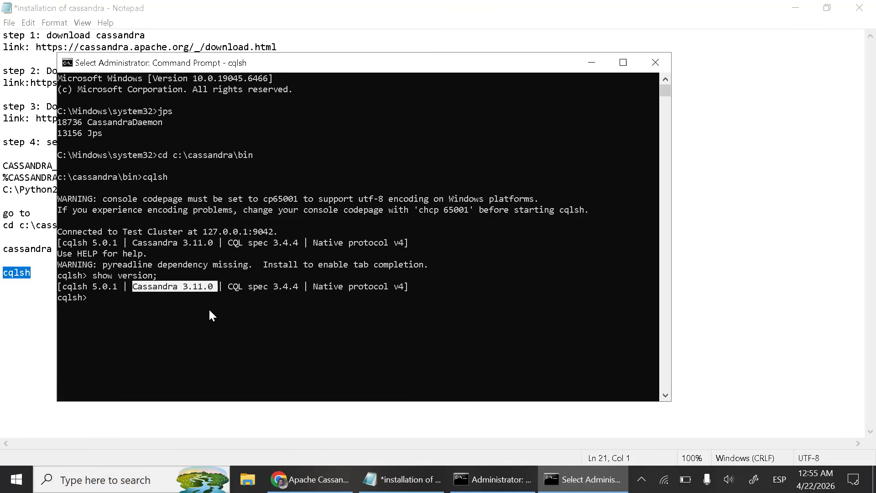
scroll(209, 307, down, 2)
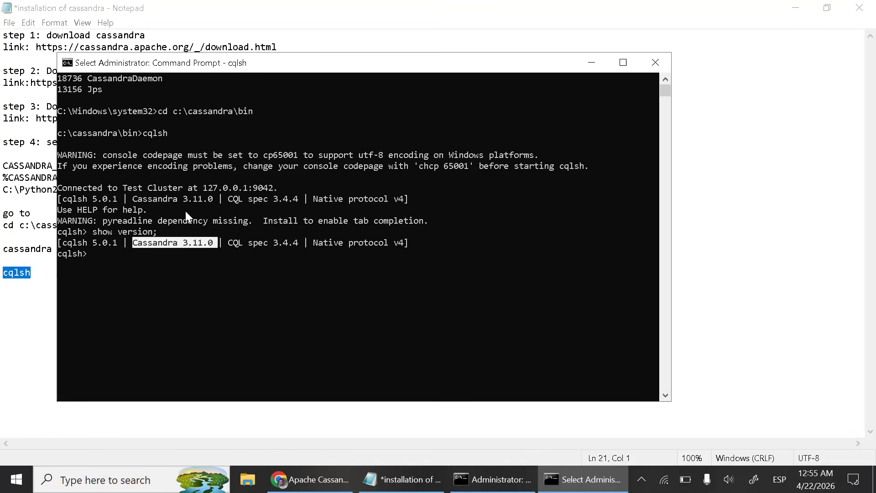
click(590, 67)
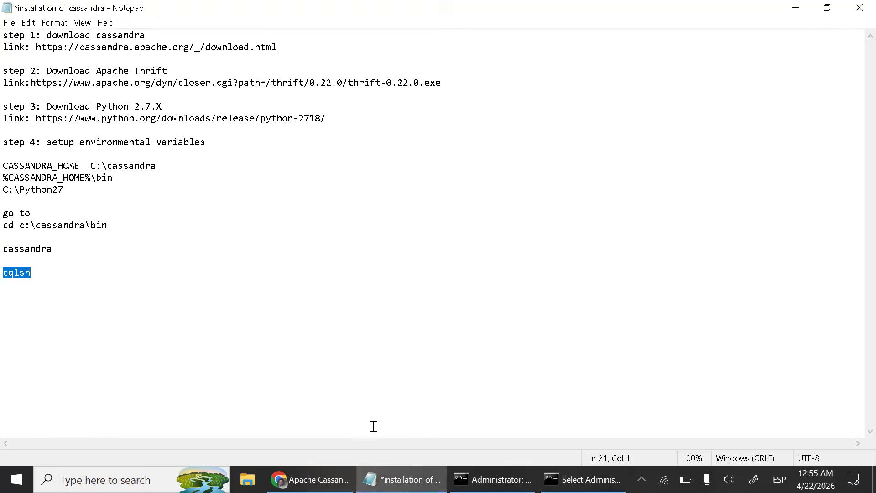
- Highlight the Cassandra download link in the Notepad notes, switch to Chrome, and review the releases on the Cassandra download page
click(402, 479)
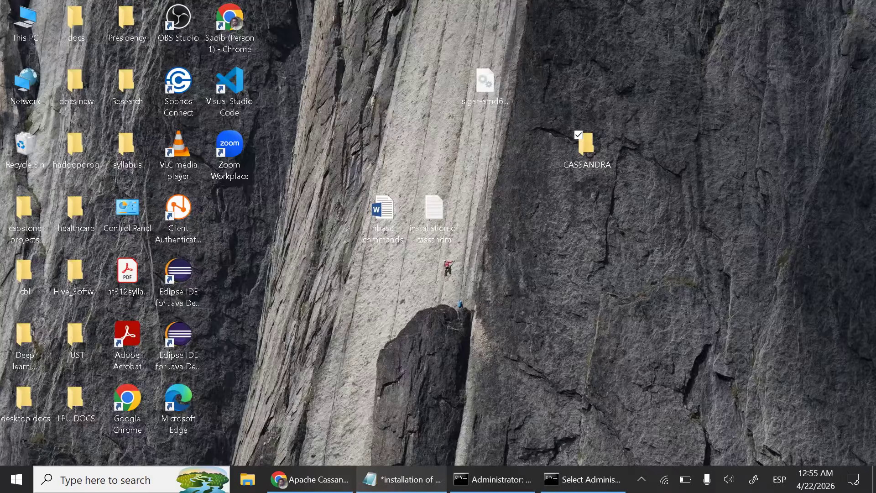
click(402, 479)
click(305, 51)
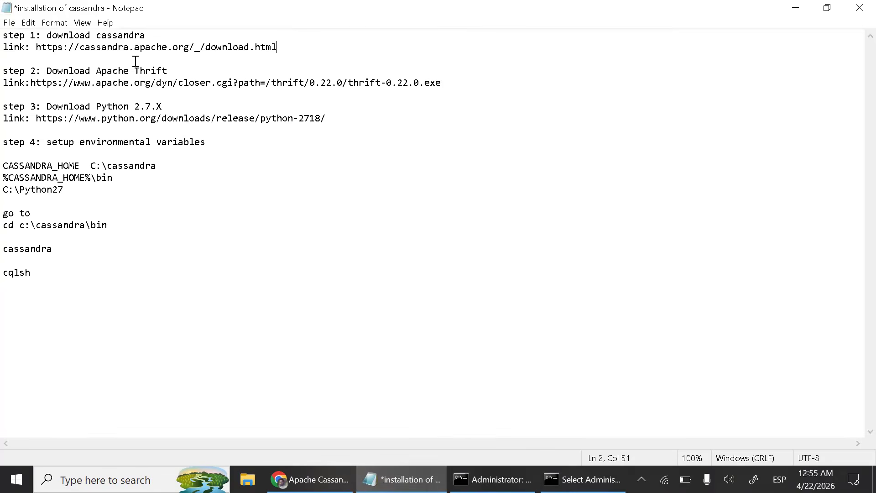
drag(276, 47, 37, 51)
click(310, 479)
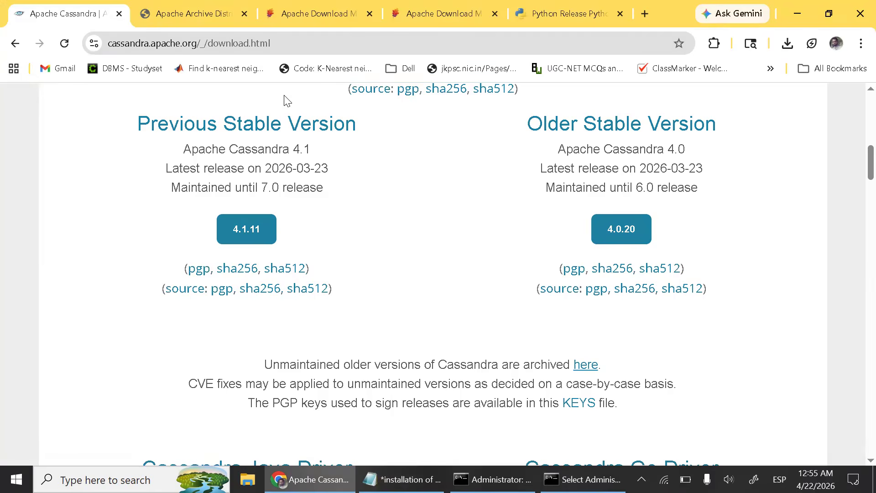
scroll(368, 237, up, 10)
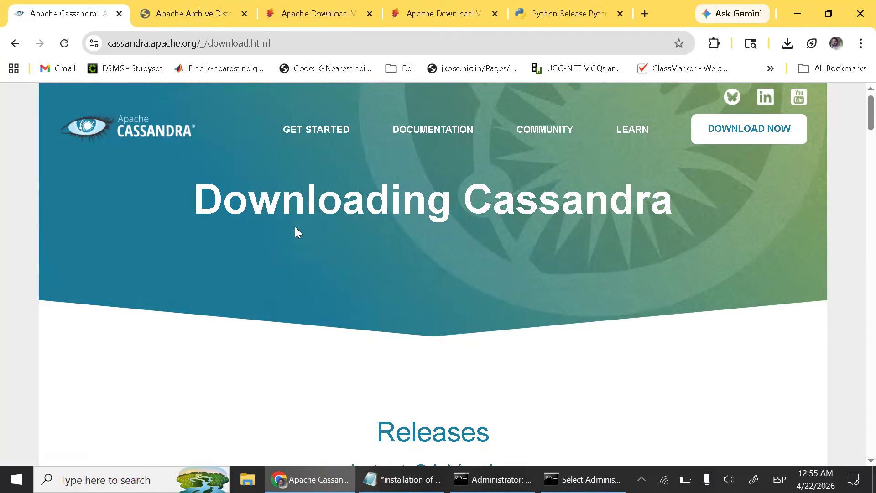
scroll(462, 230, down, 4)
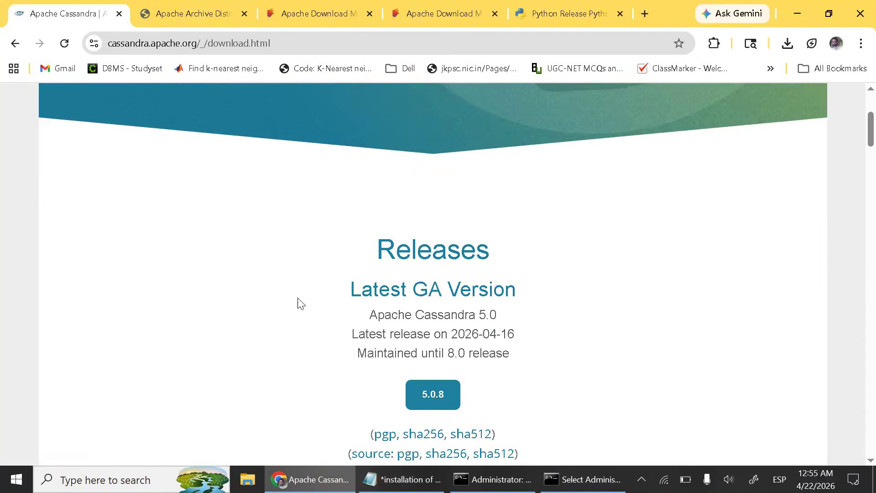
scroll(299, 303, down, 2)
scroll(494, 311, down, 4)
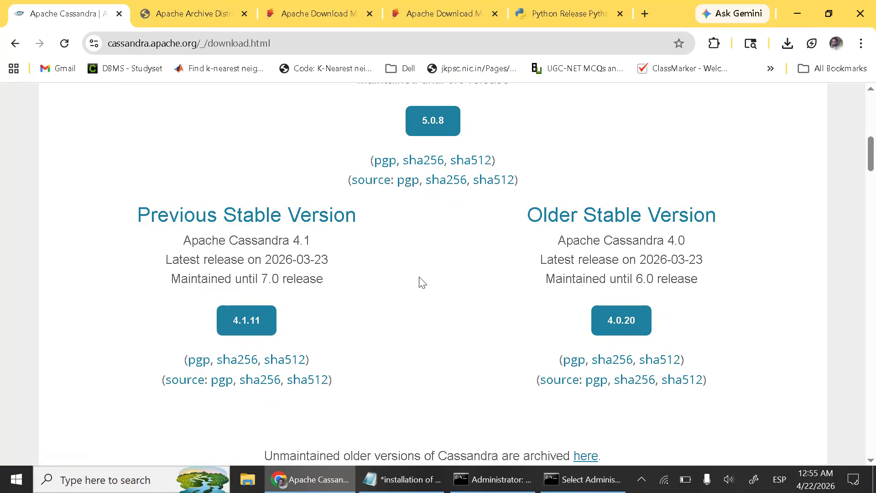
scroll(452, 250, down, 2)
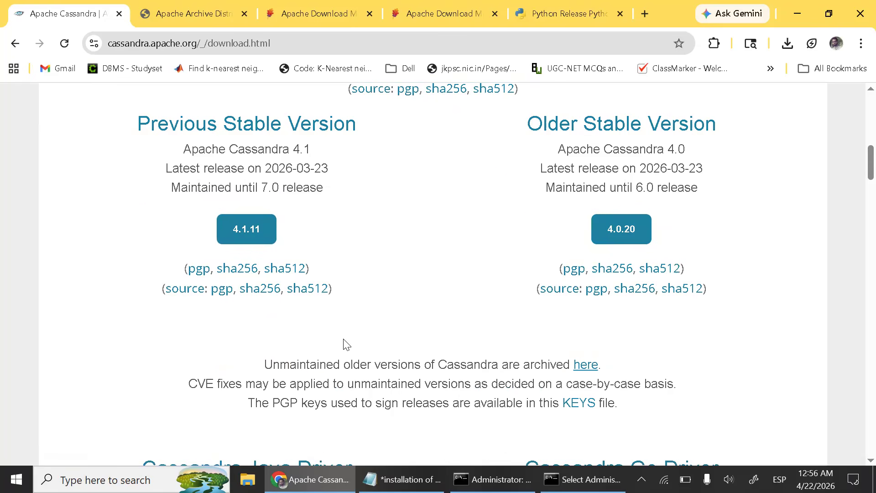
- Open the archive of unmaintained older Cassandra versions, examine the 3.x version folders, and minimize Chrome and Notepad
click(586, 365)
scroll(541, 316, down, 20)
scroll(539, 347, down, 20)
scroll(204, 273, up, 4)
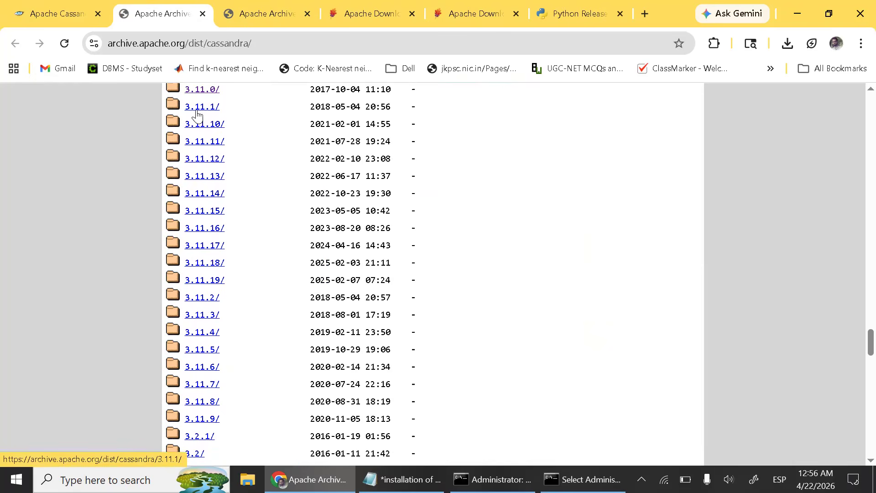
scroll(197, 115, up, 2)
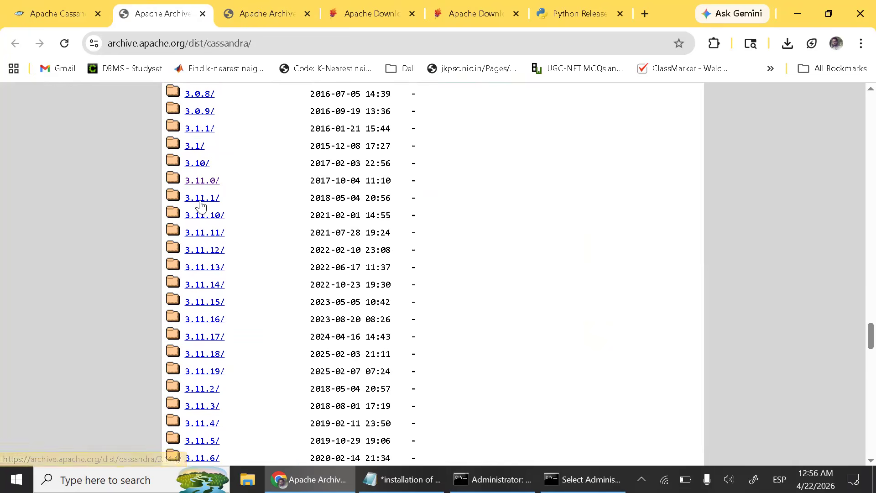
scroll(247, 265, down, 6)
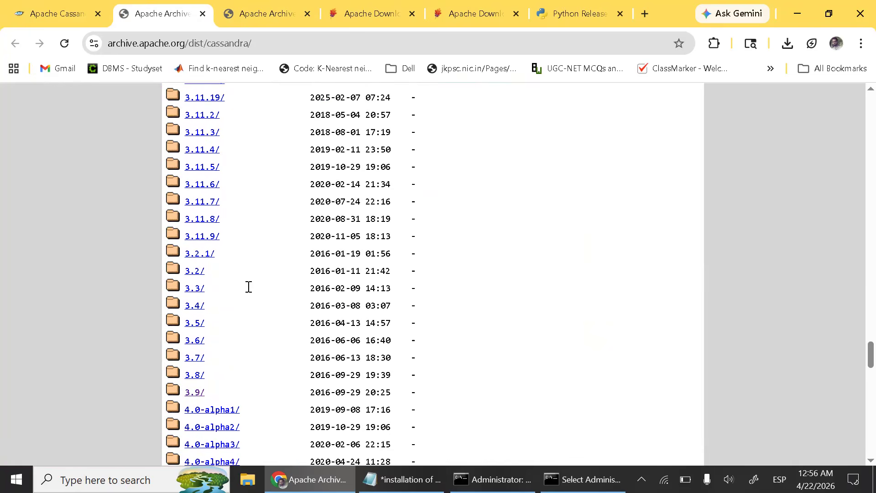
scroll(191, 298, down, 2)
scroll(203, 255, up, 2)
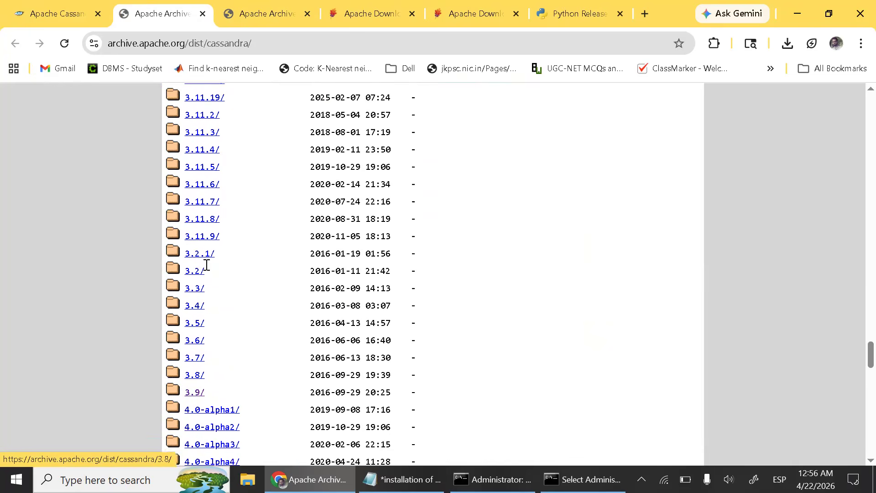
scroll(209, 254, up, 4)
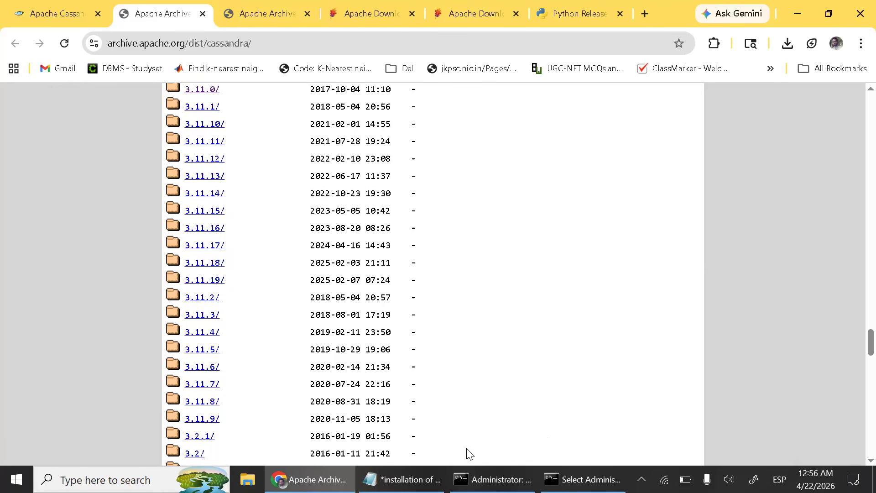
click(797, 13)
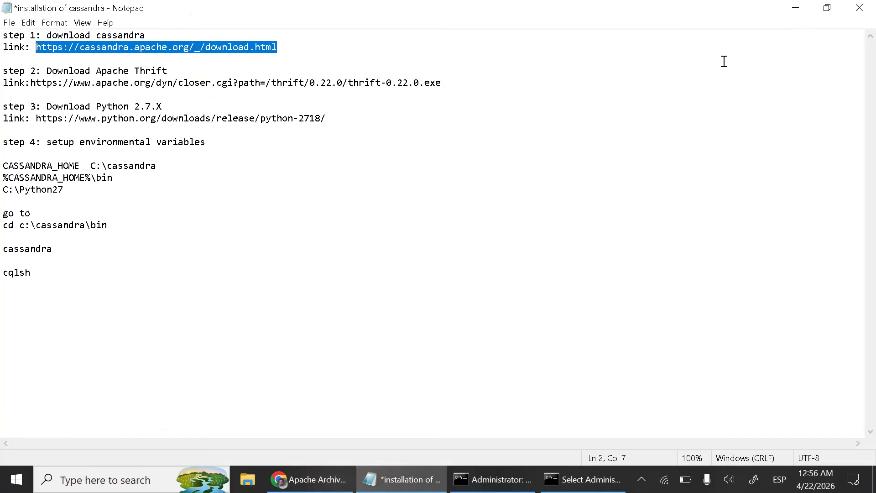
click(794, 14)
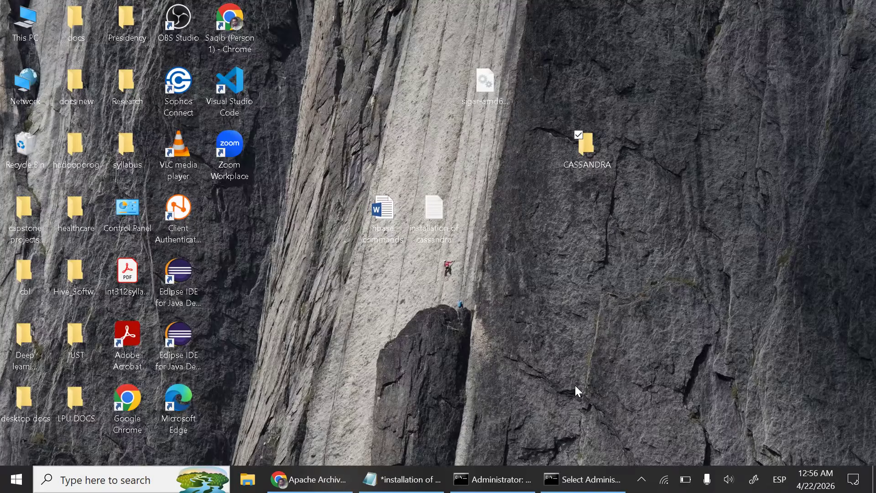